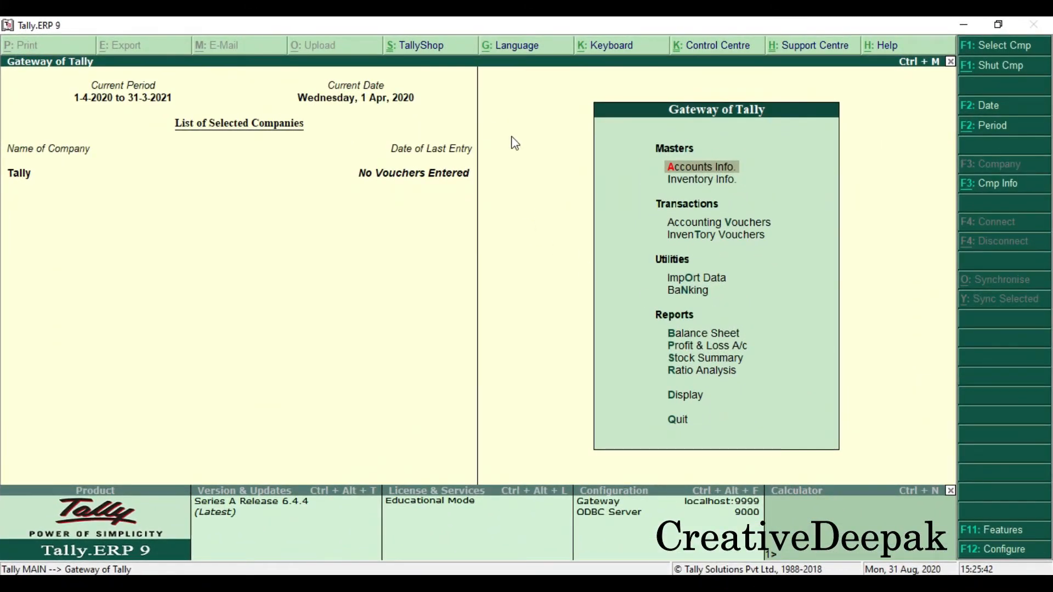
click(532, 222)
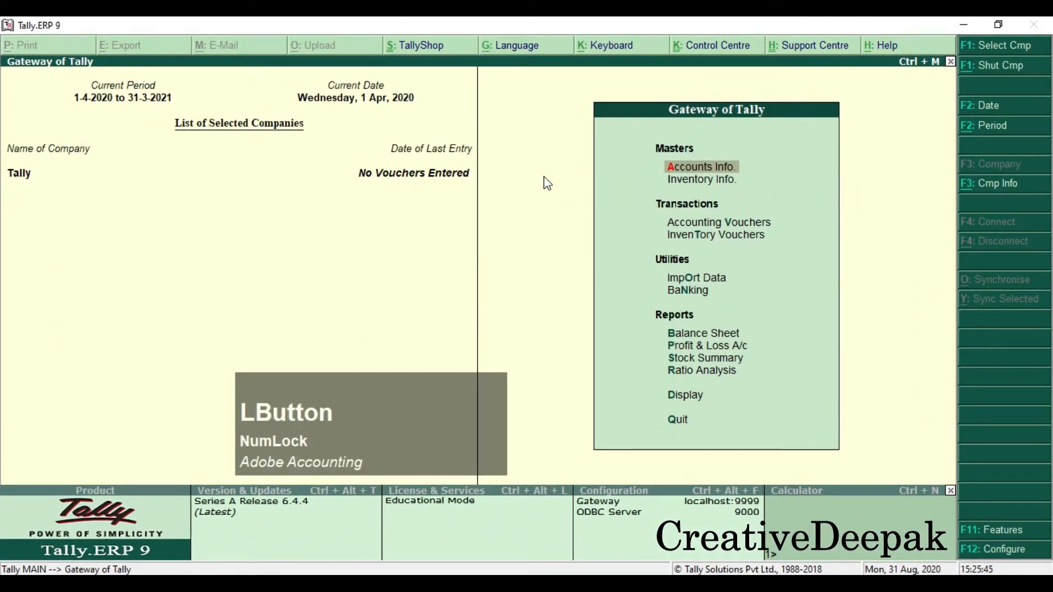
drag(439, 425, 559, 437)
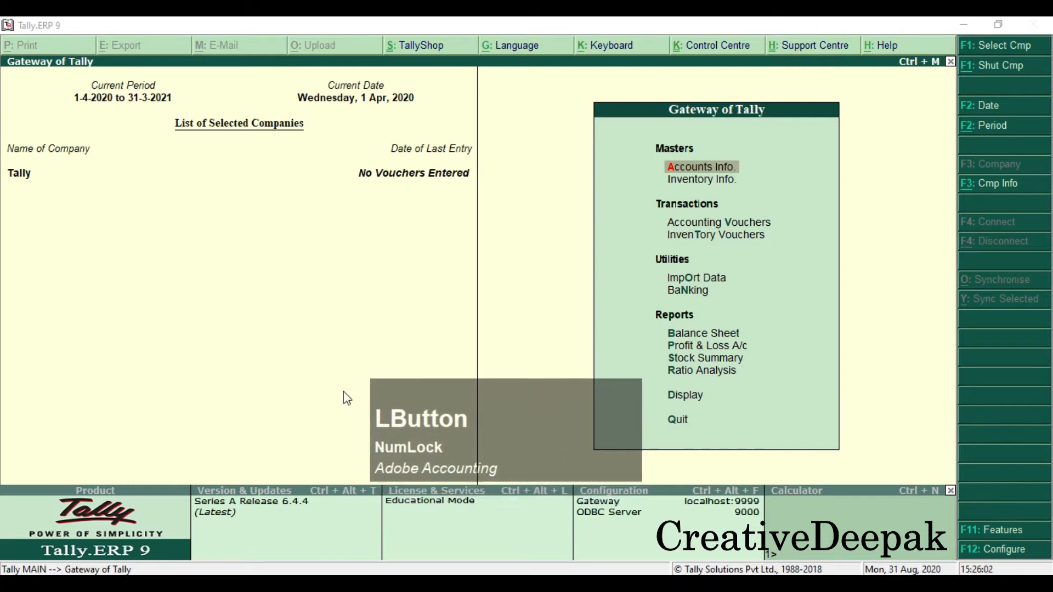
click(325, 245)
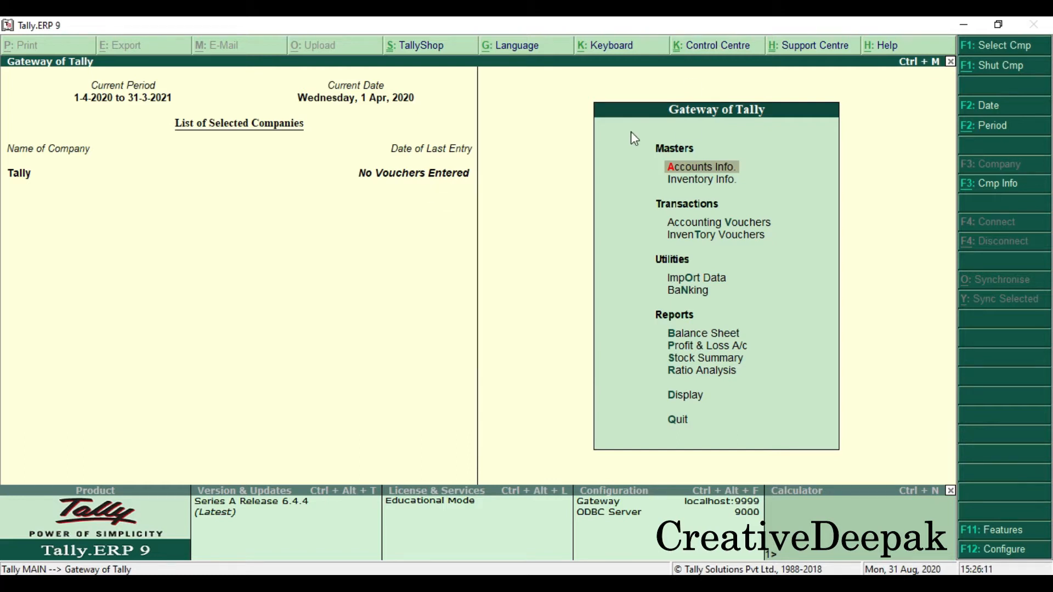
click(766, 119)
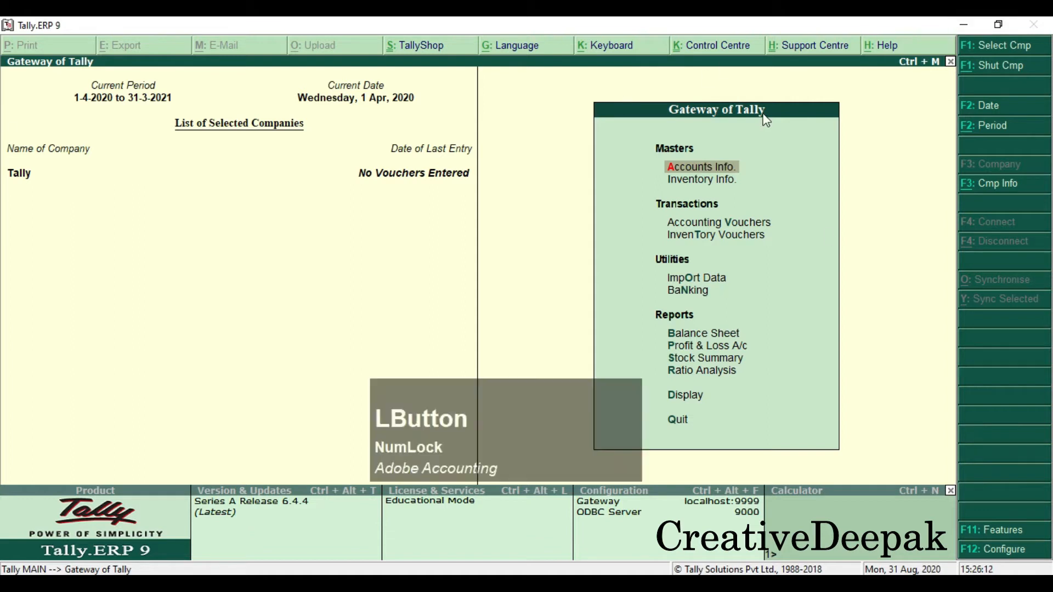
Enable Goods and Services Tax (GST) in the company's Statutory & Taxation features and set Set/alter GST details to Yes
key(F11)
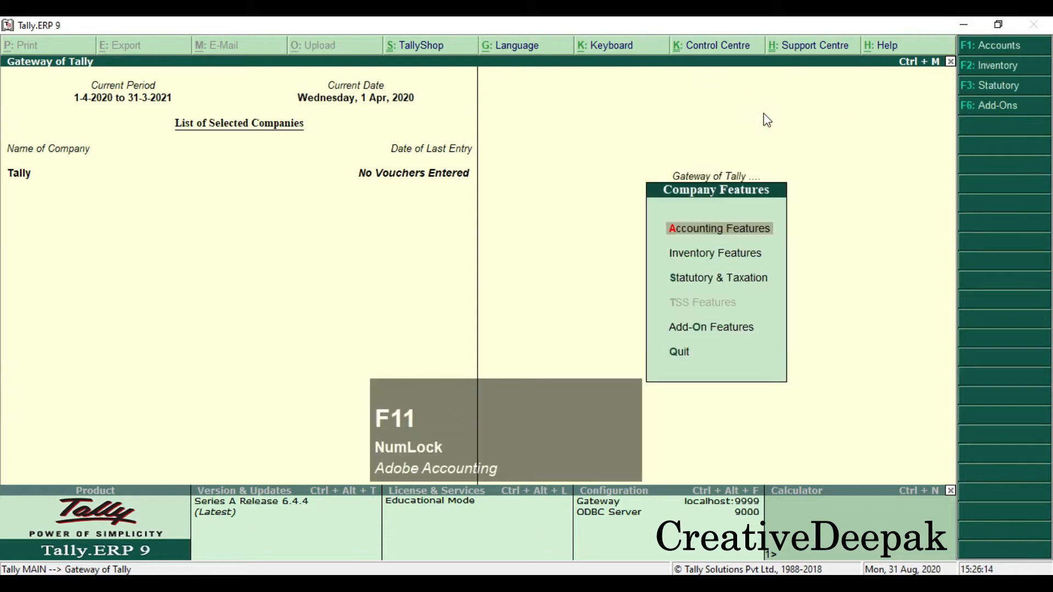
key(Down)
key(Down)
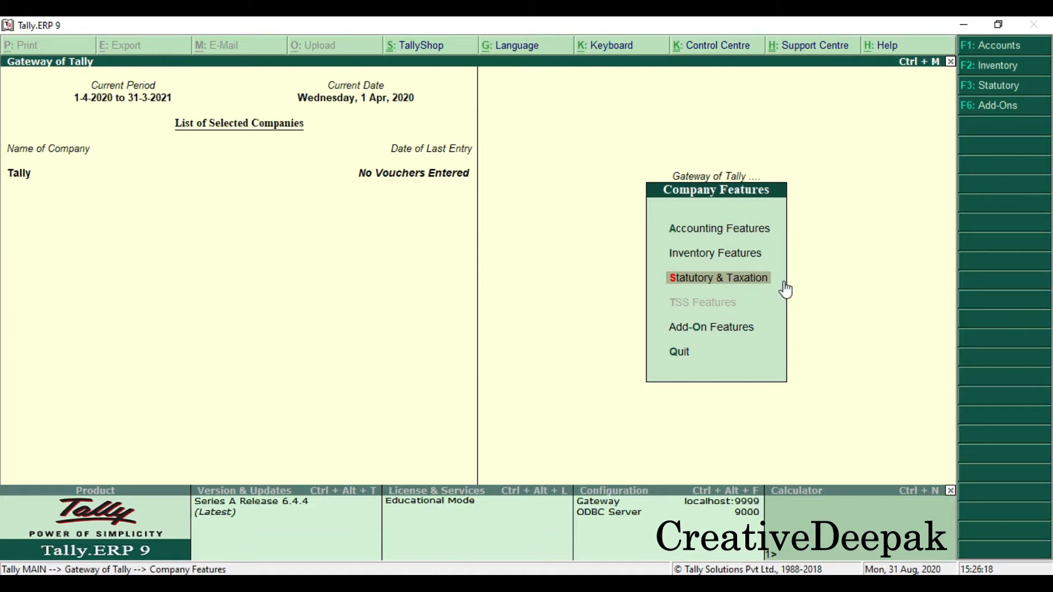
key(Return)
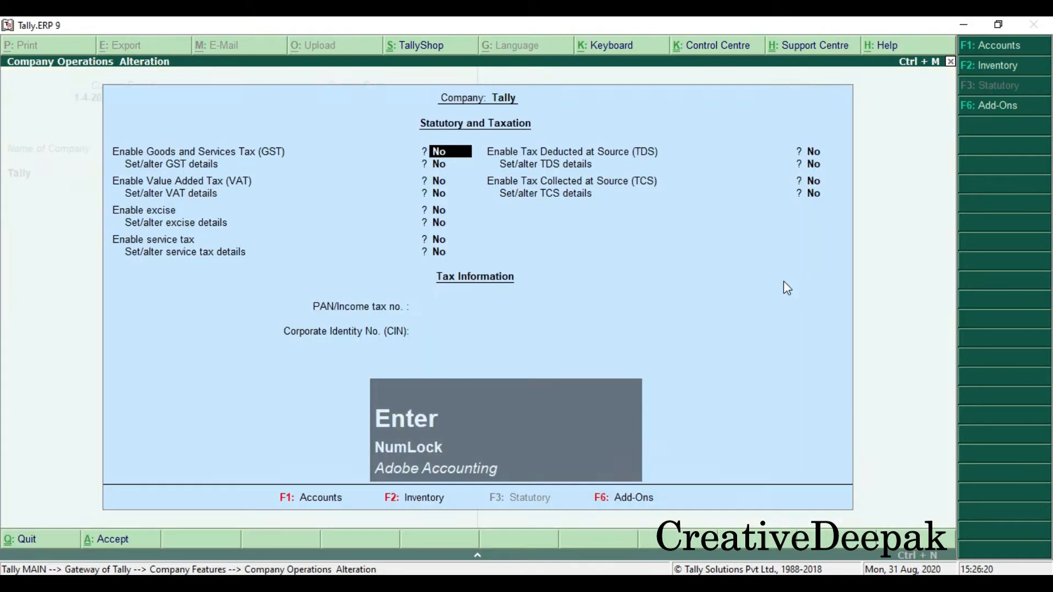
key(2)
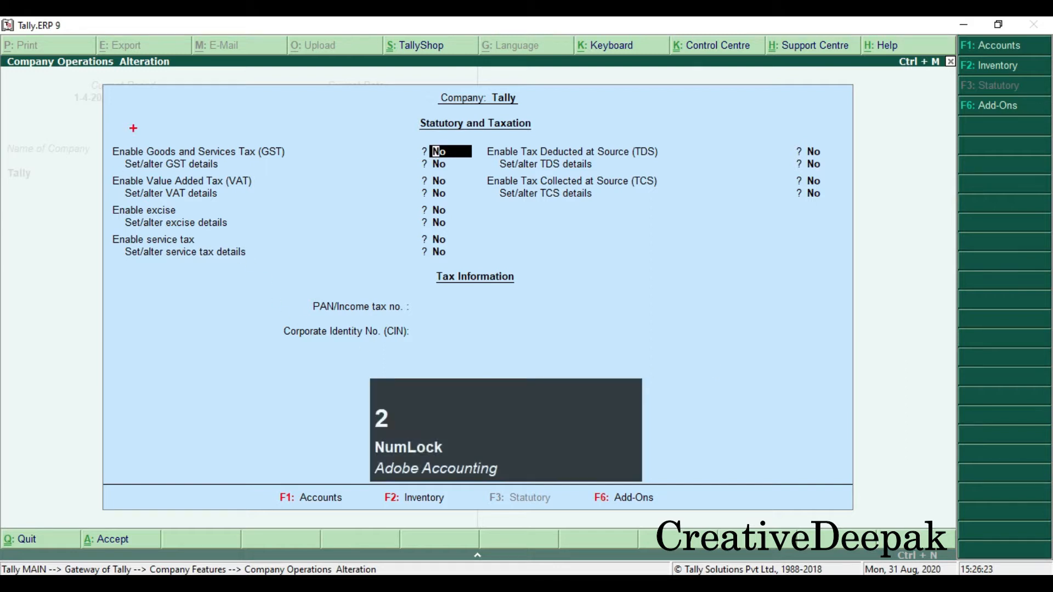
mouse_move(104, 143)
mouse_down()
mouse_move(360, 174)
mouse_move(468, 172)
mouse_up()
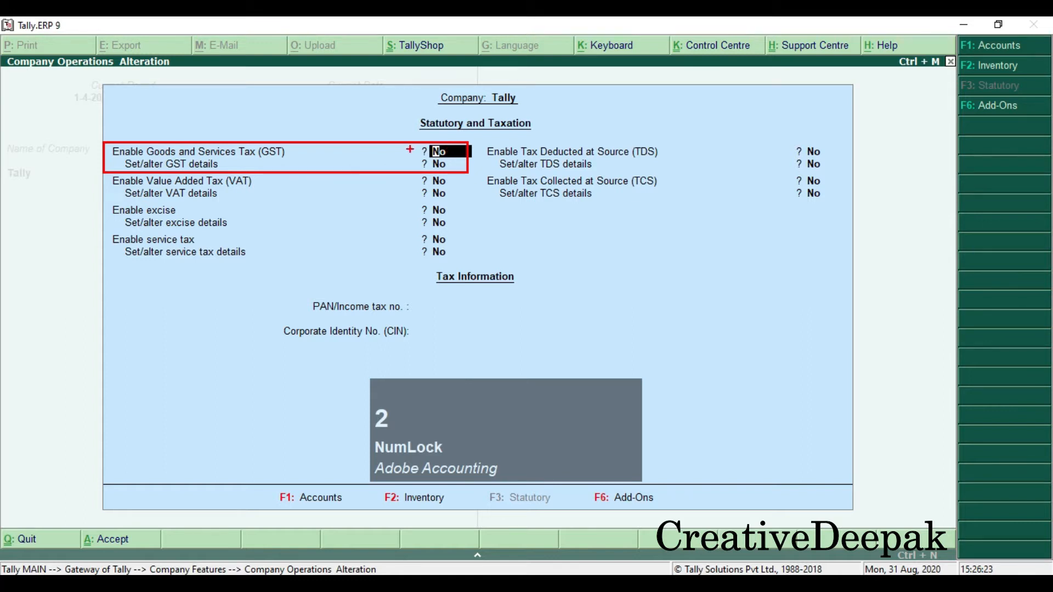
key(Escape)
key(y)
key(Return)
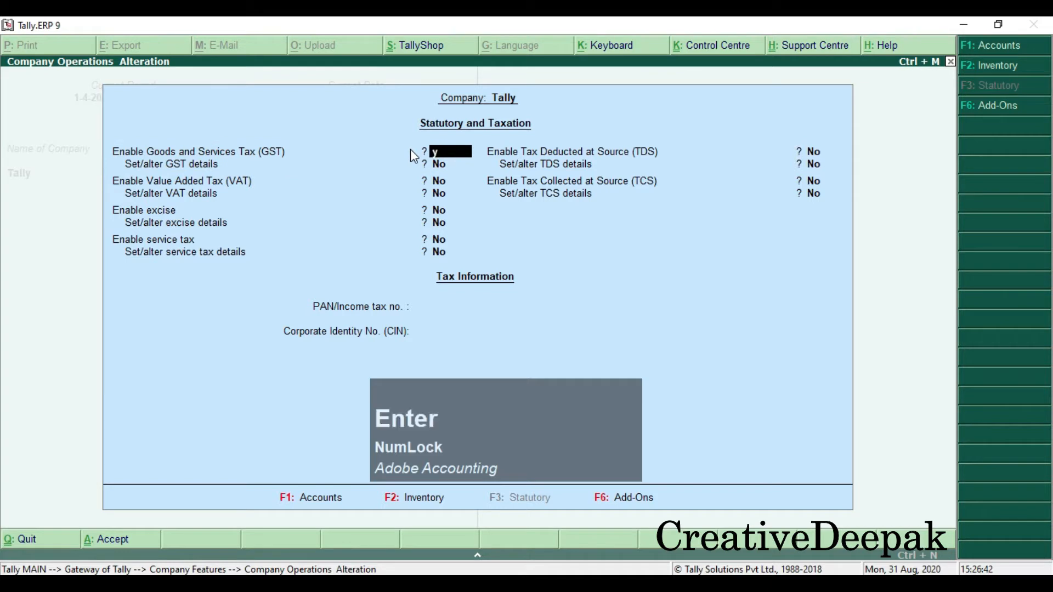
key(y)
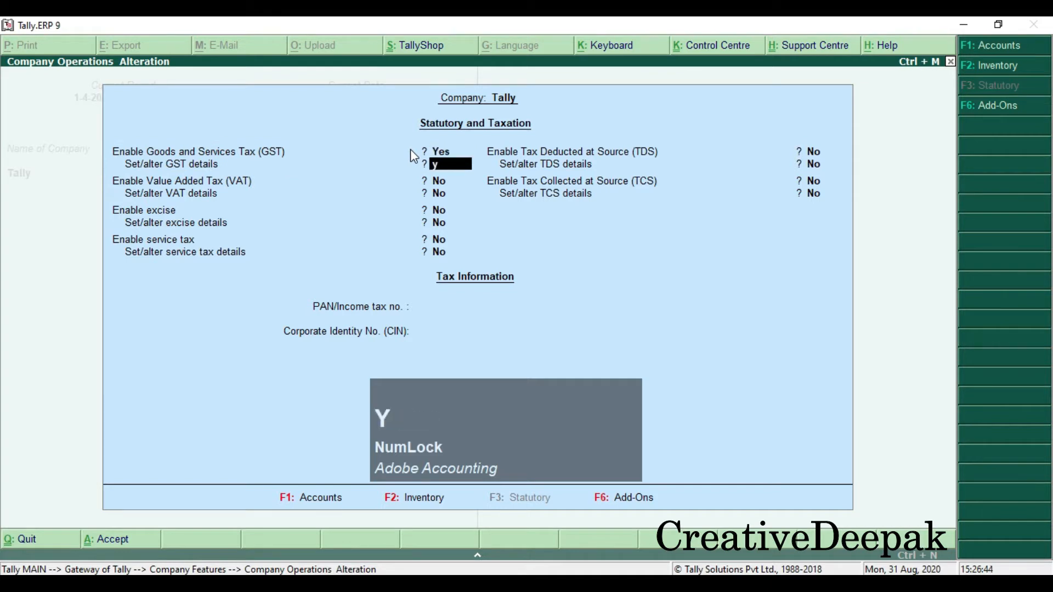
key(Return)
Accept the company GST details with state Bihar, Regular registration, a blank GSTIN/UIN, monthly GSTR1 and a 50,000 e-Way Bill threshold
key(Return)
key(Return)
key(Return)
key(Return)
key(Return)
key(Return)
key(Return)
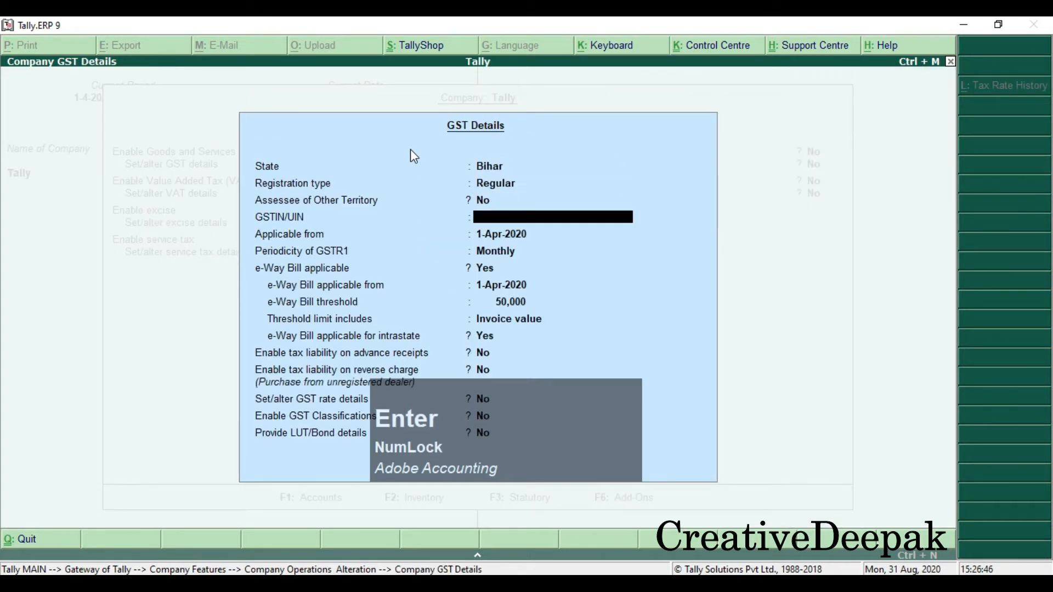
key(Return)
key(Return)
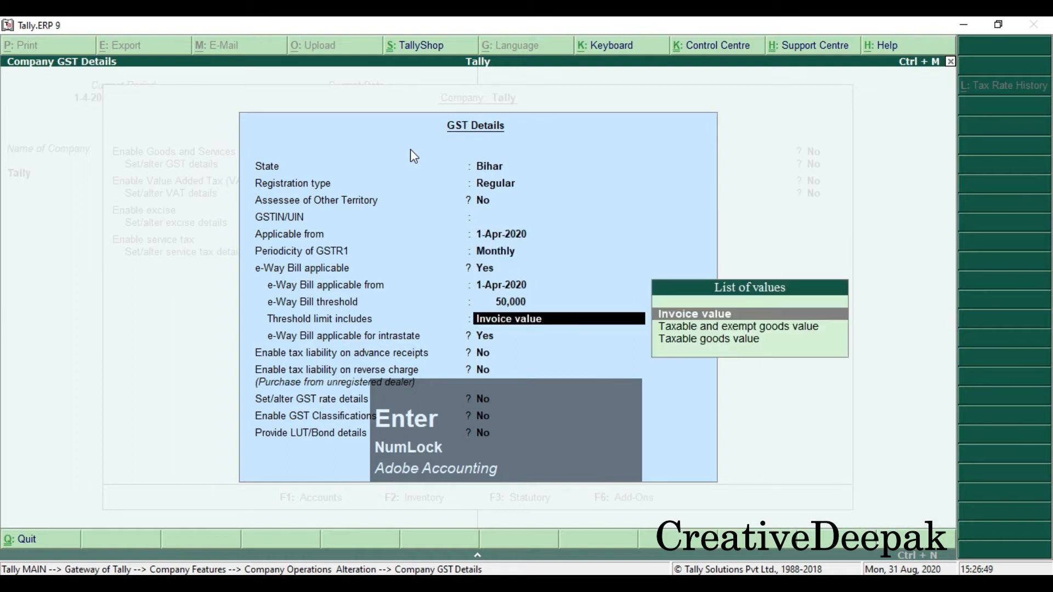
key(Return)
key(Return)
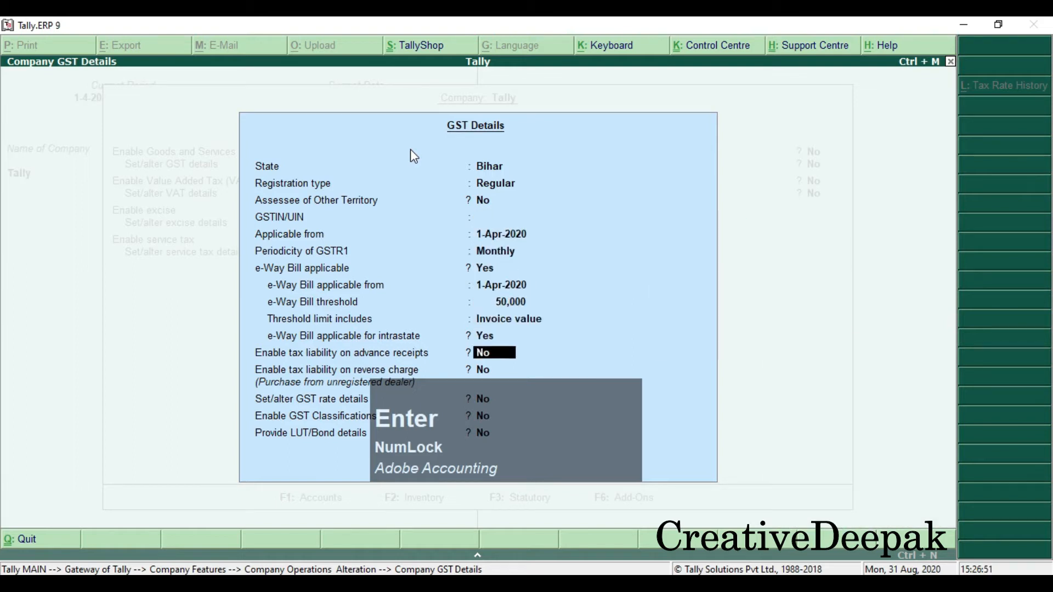
key(Return)
key(Return)
key(Return)
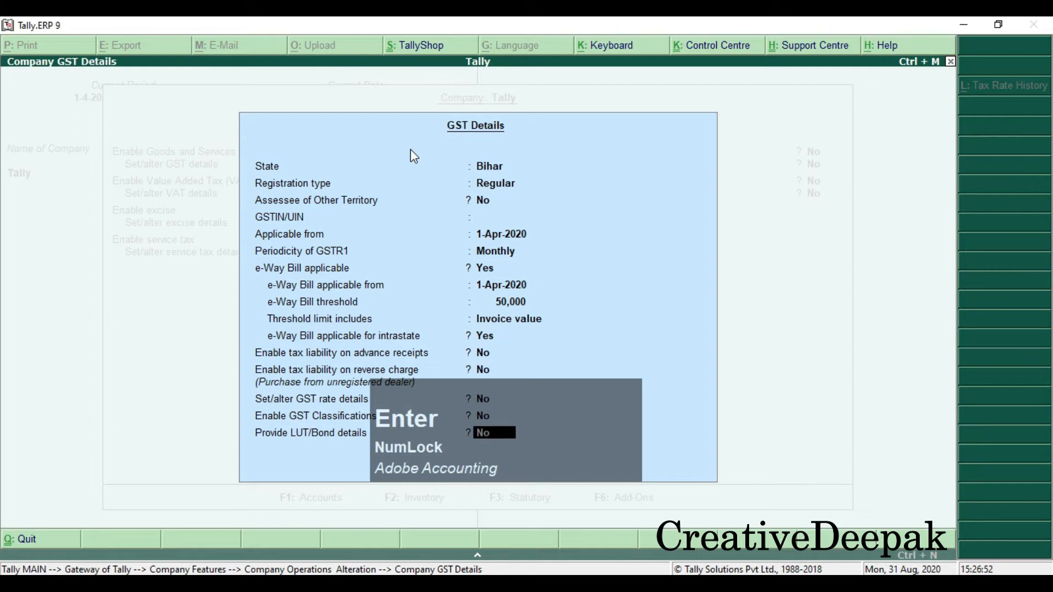
key(Return)
key(Return)
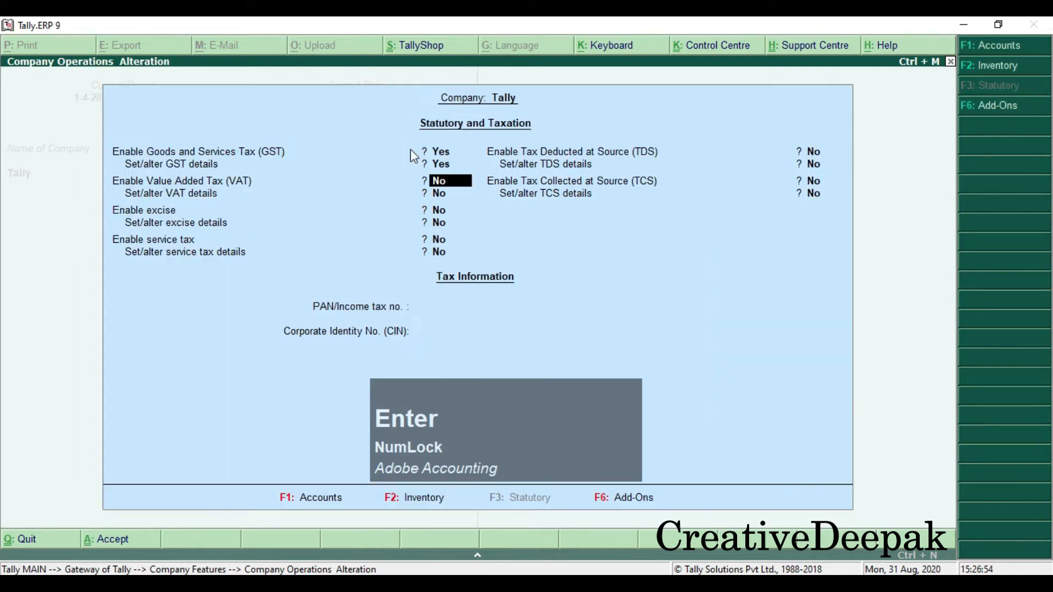
Leave the remaining taxes and tax information at their defaults, save the statutory settings and return to the Gateway of Tally
key(Return)
key(Return)
key(Return)
key(Return)
key(Return)
key(Return)
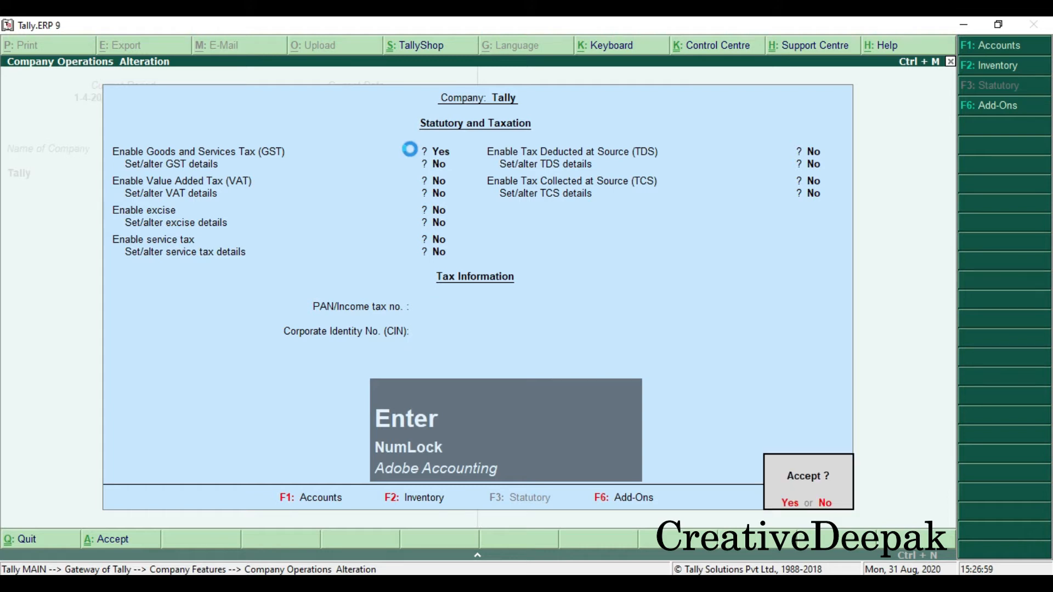
key(Return)
key(Escape)
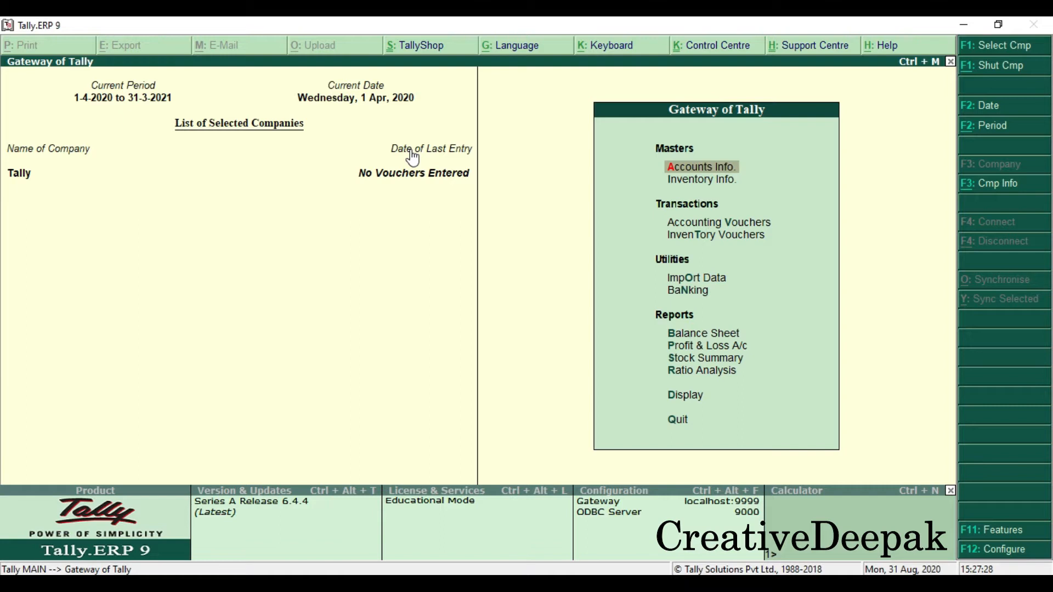
Start creating a single ledger and name it Transport, leaving the alias blank
key(Return)
key(Down)
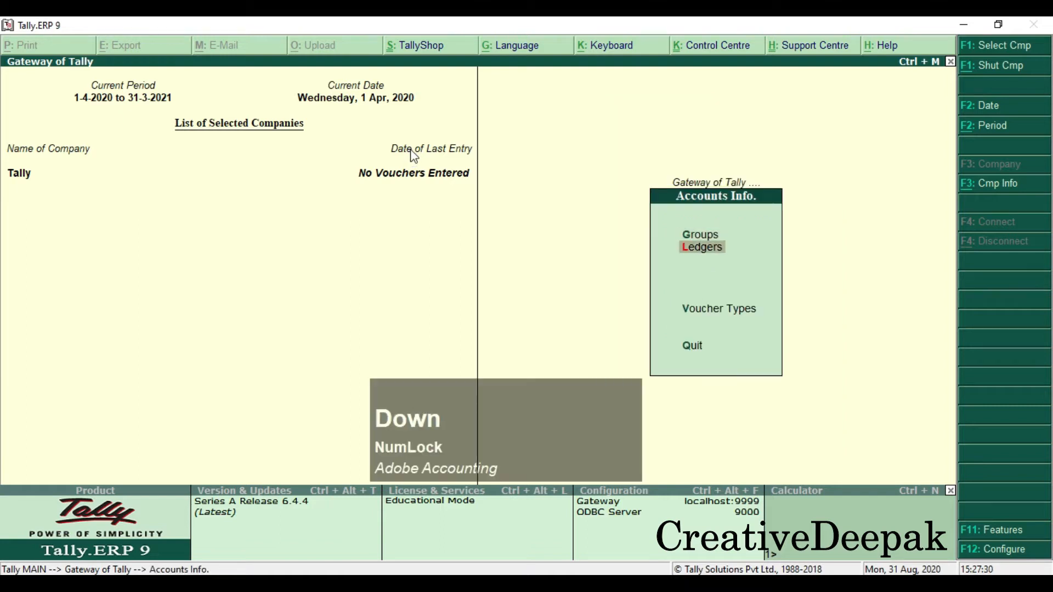
key(Return)
key(Return)
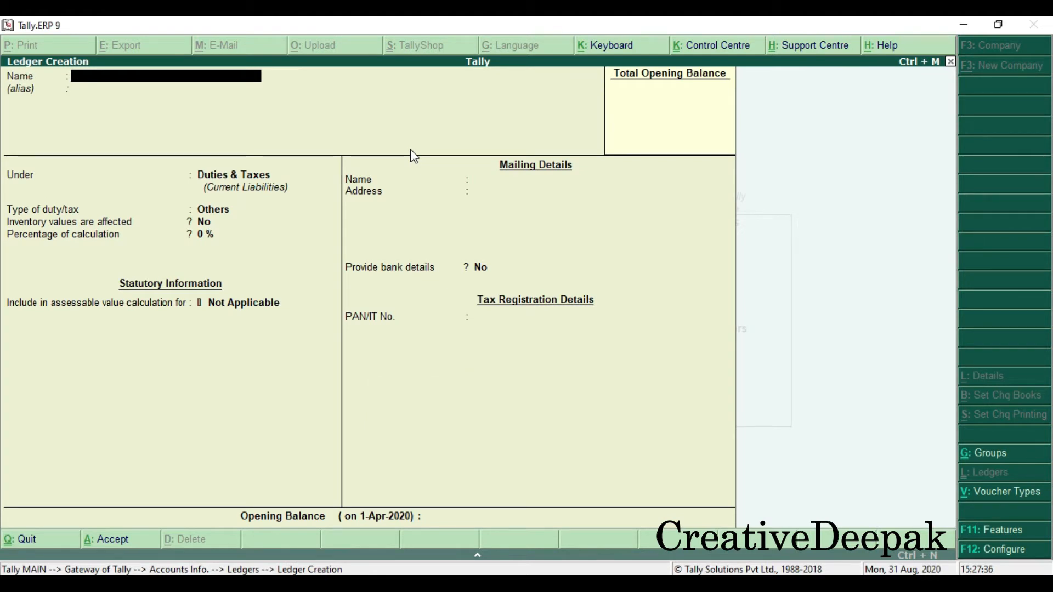
text(Trans)
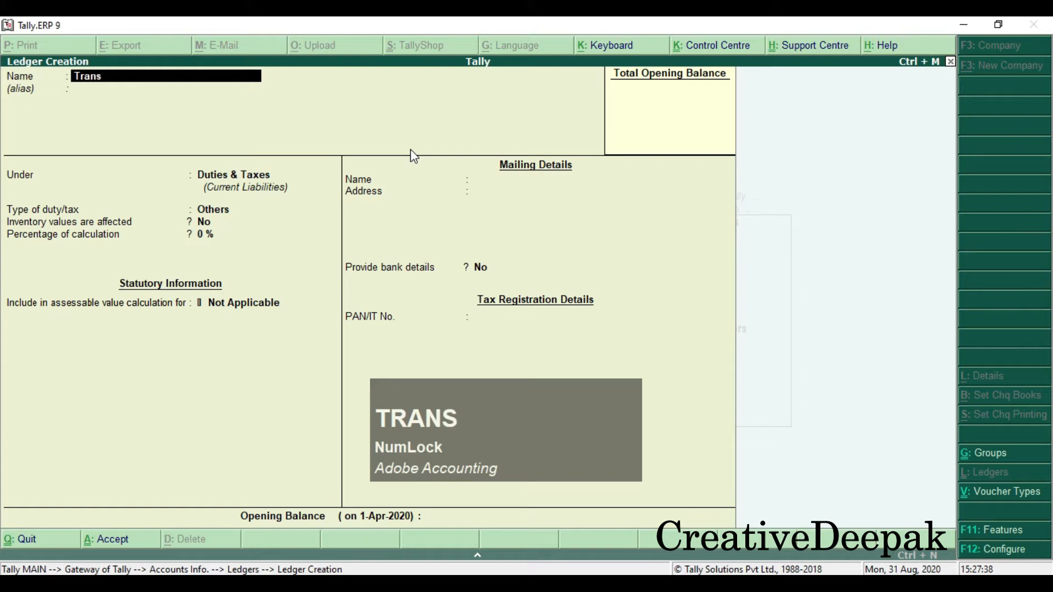
text(port)
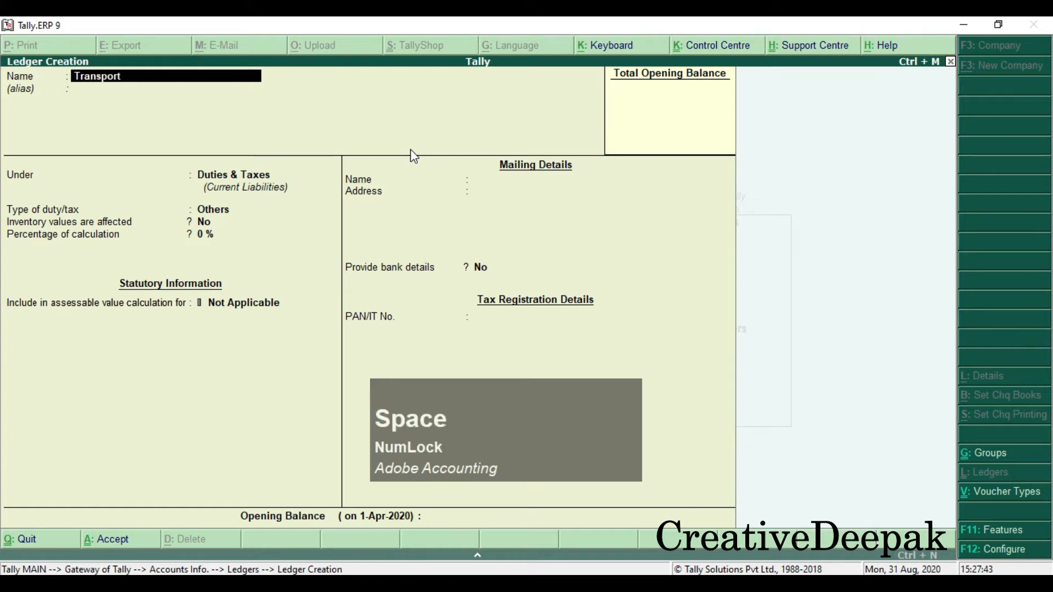
key(Return)
key(Return)
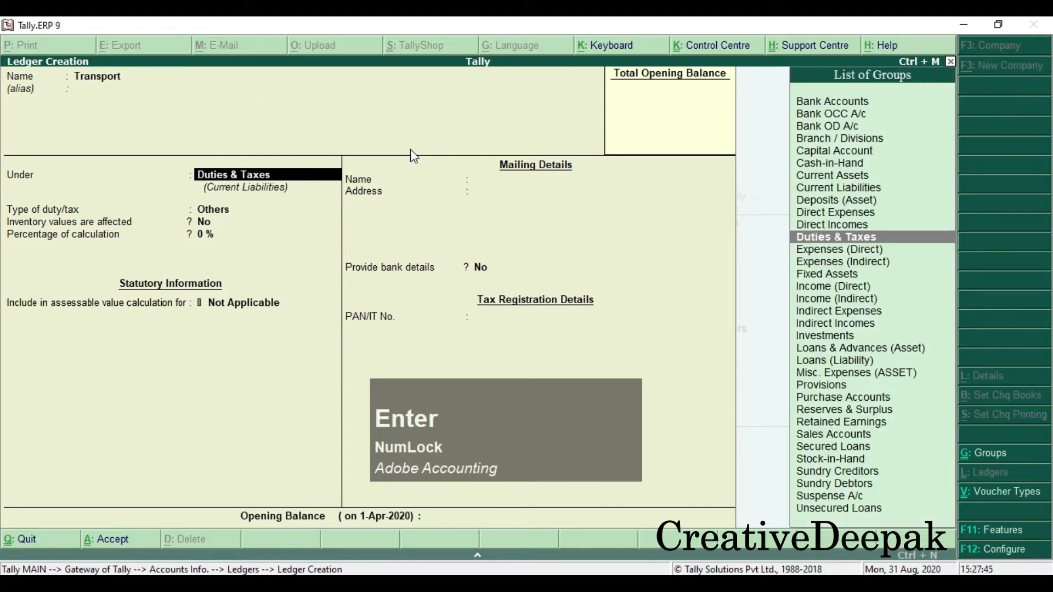
Place the Transport ledger under Indirect Expenses, keeping inventory values unaffected, ledger type Not Applicable and GST Applicable
text(i)
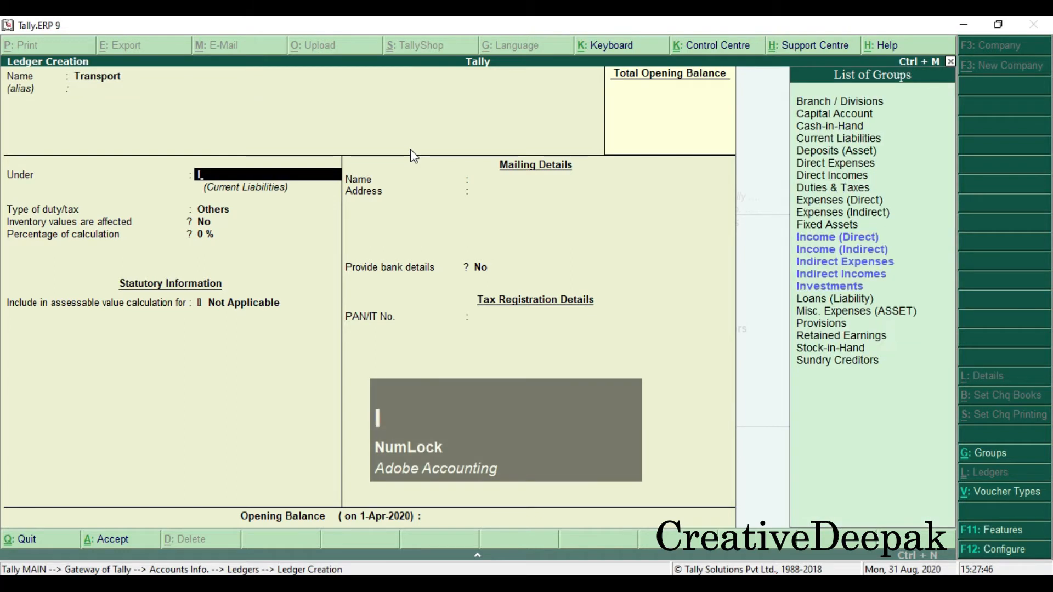
key(Down)
key(Down)
key(Down)
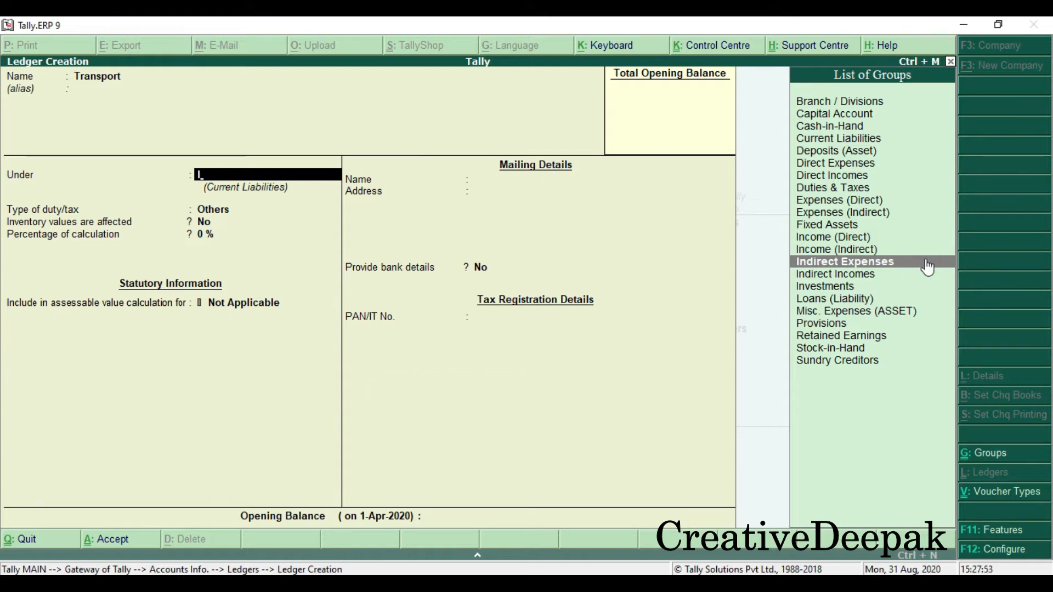
key(Return)
key(Return)
key(Return)
key(Return)
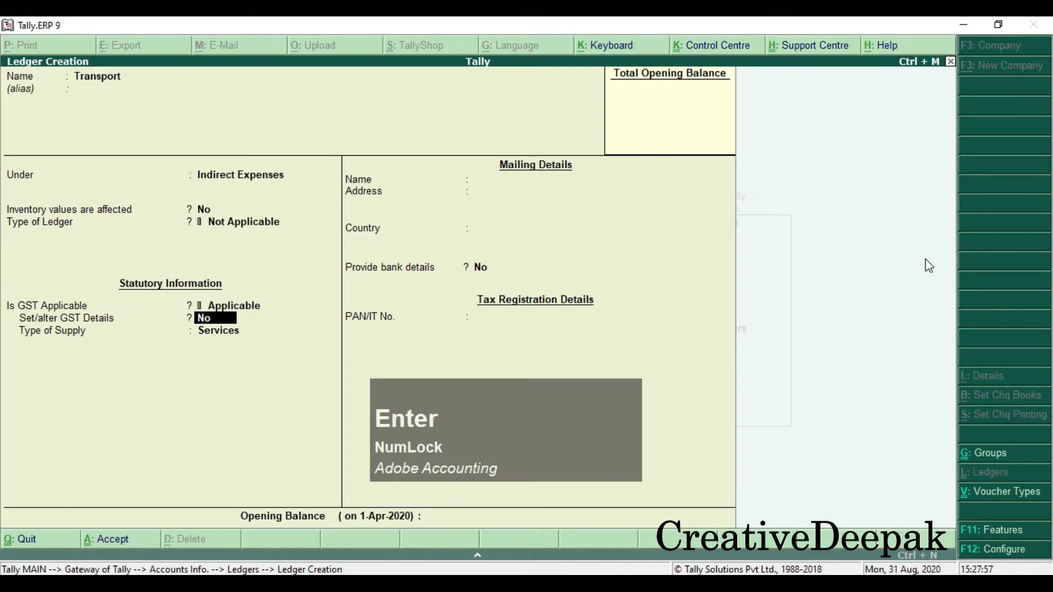
Set Set/alter GST Details to Yes for the Transport ledger to open its GST details
key(ctrl)
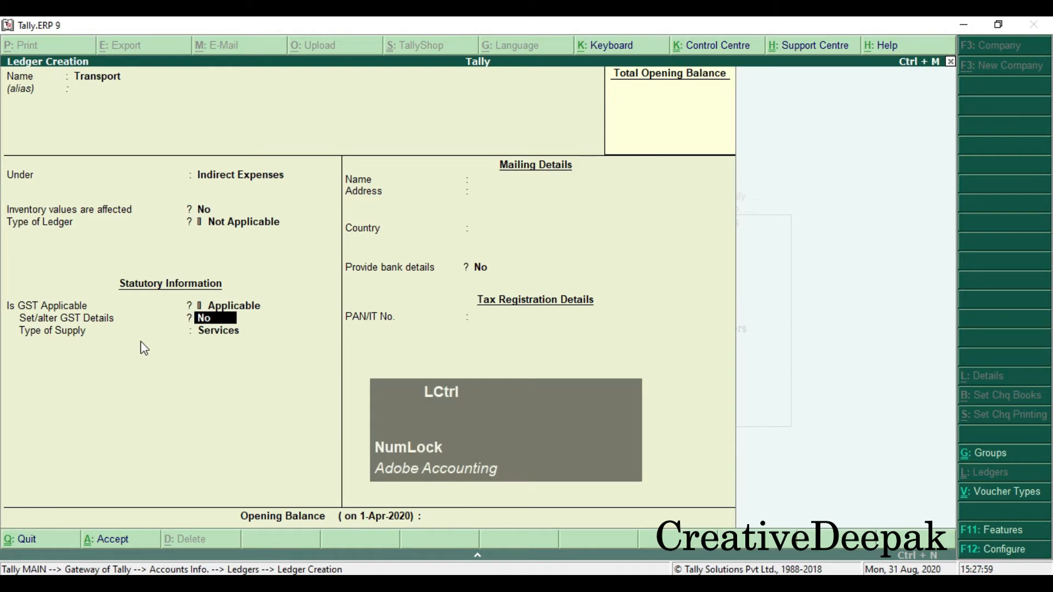
click(10, 309)
drag(10, 308, 255, 328)
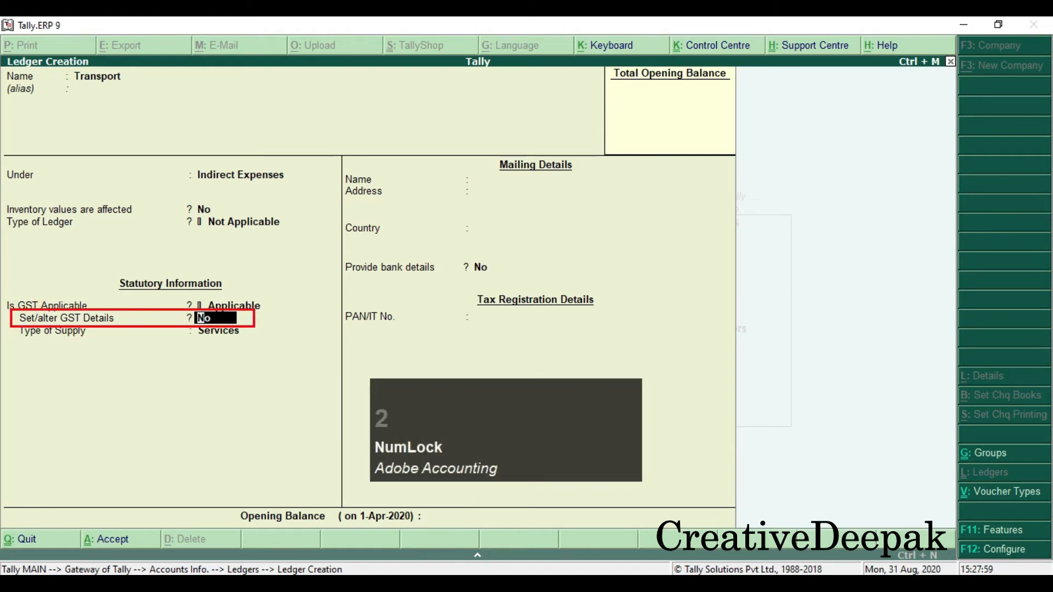
key(Escape)
key(y)
key(Return)
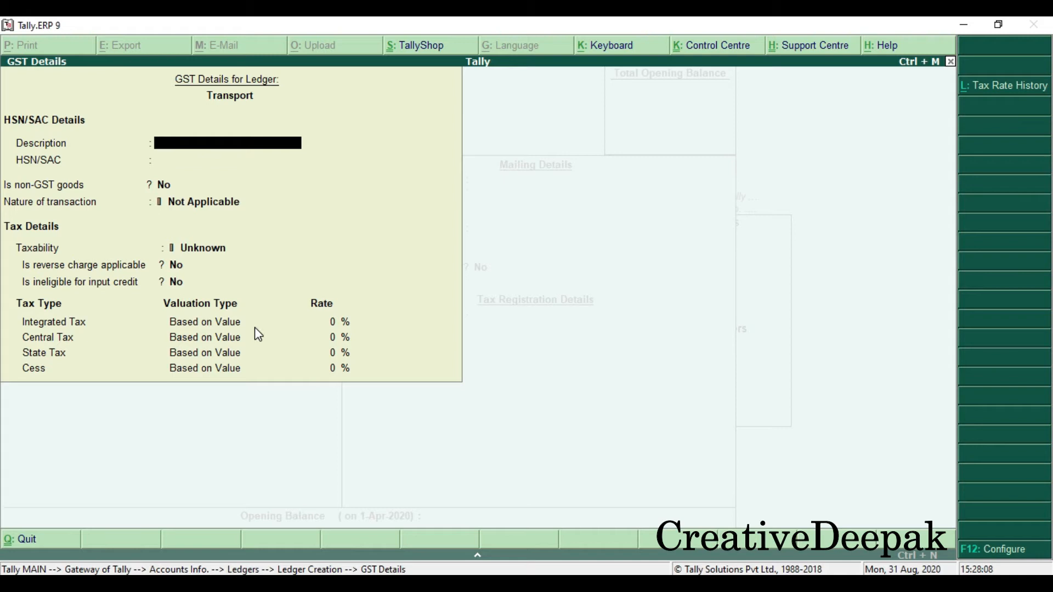
Leave the description blank, enter 3652 as the HSN/SAC code and keep Is non-GST goods at No
key(Return)
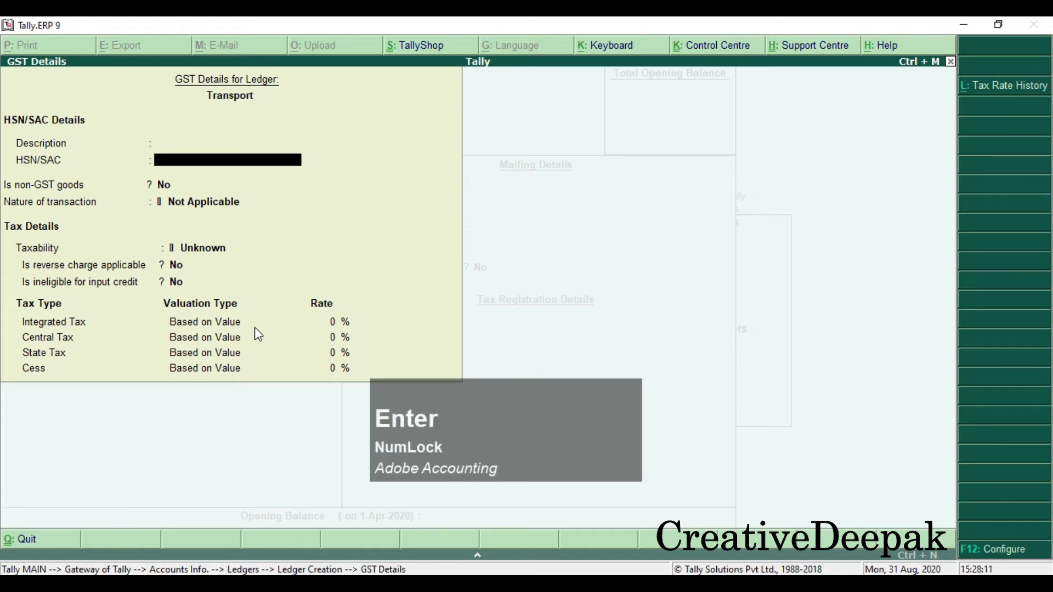
key(ctrl+2)
drag(14, 152, 79, 168)
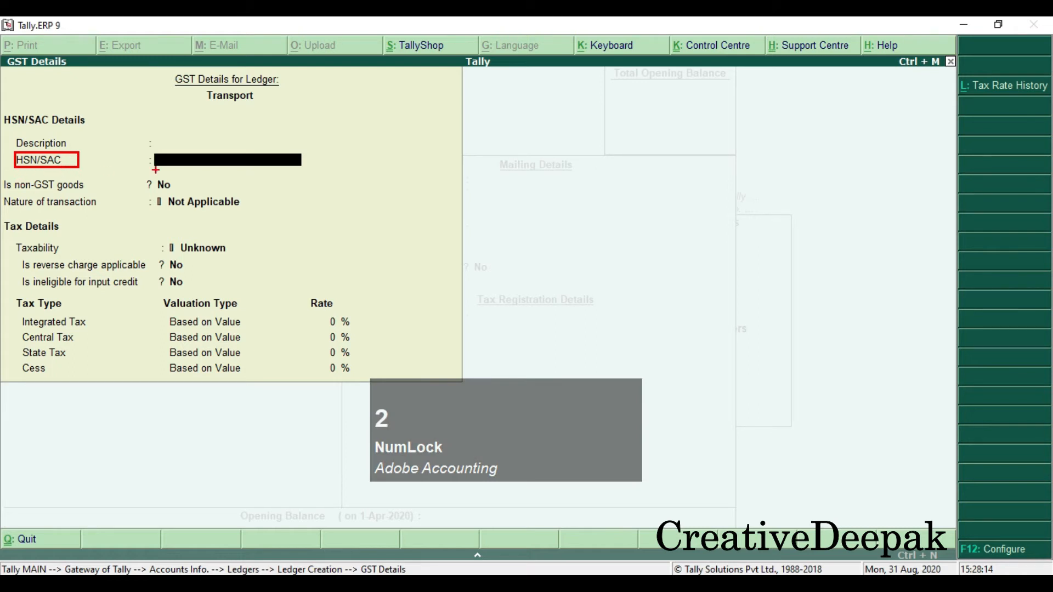
key(Escape)
text(3652)
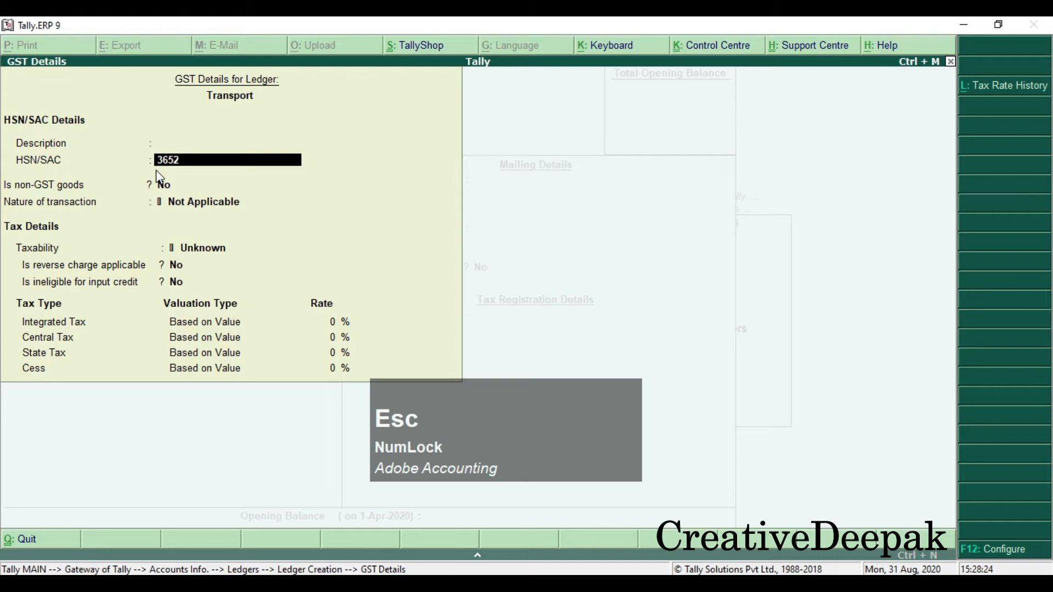
key(Return)
key(Return)
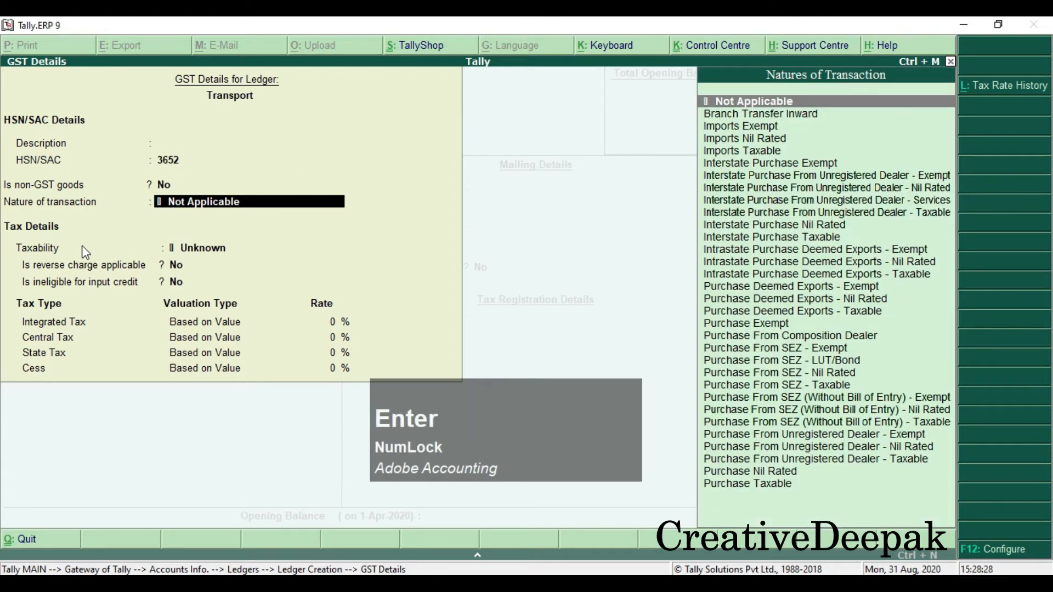
key(ctrl+2)
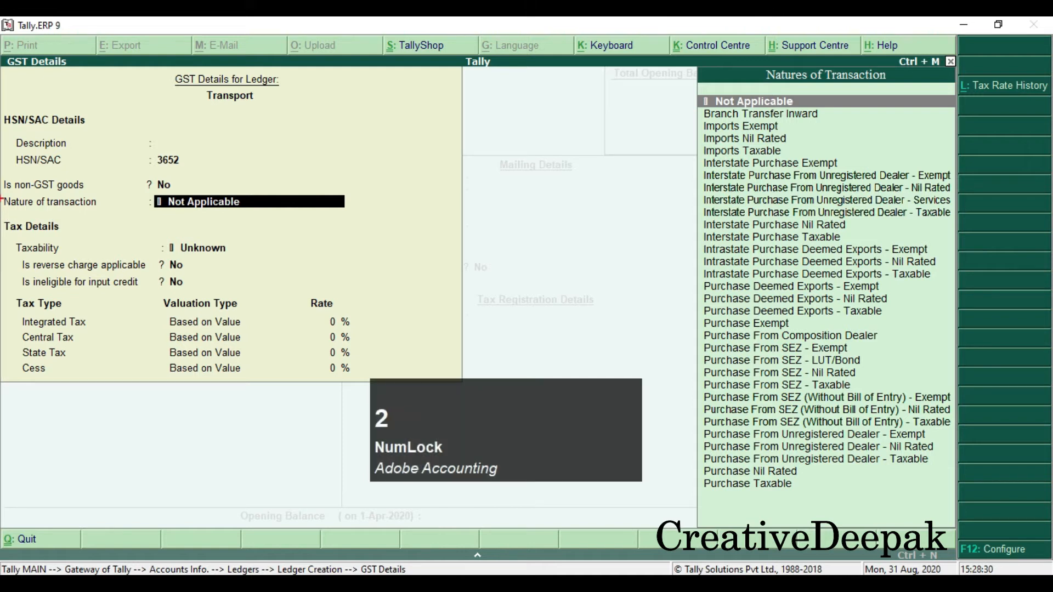
mouse_move(1, 193)
mouse_down()
mouse_move(139, 218)
mouse_move(365, 215)
mouse_up()
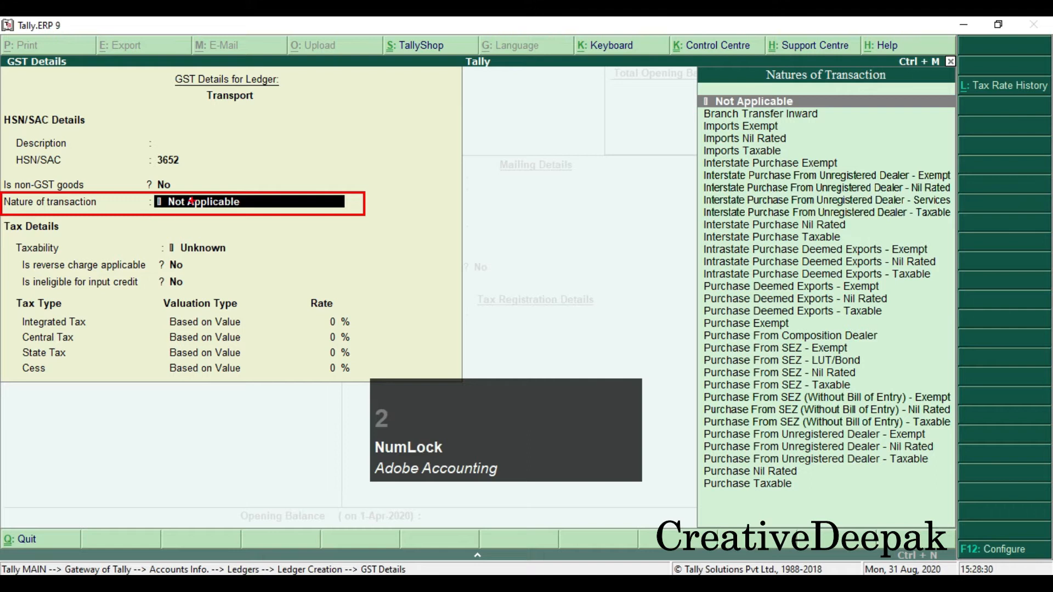
drag(754, 67, 900, 88)
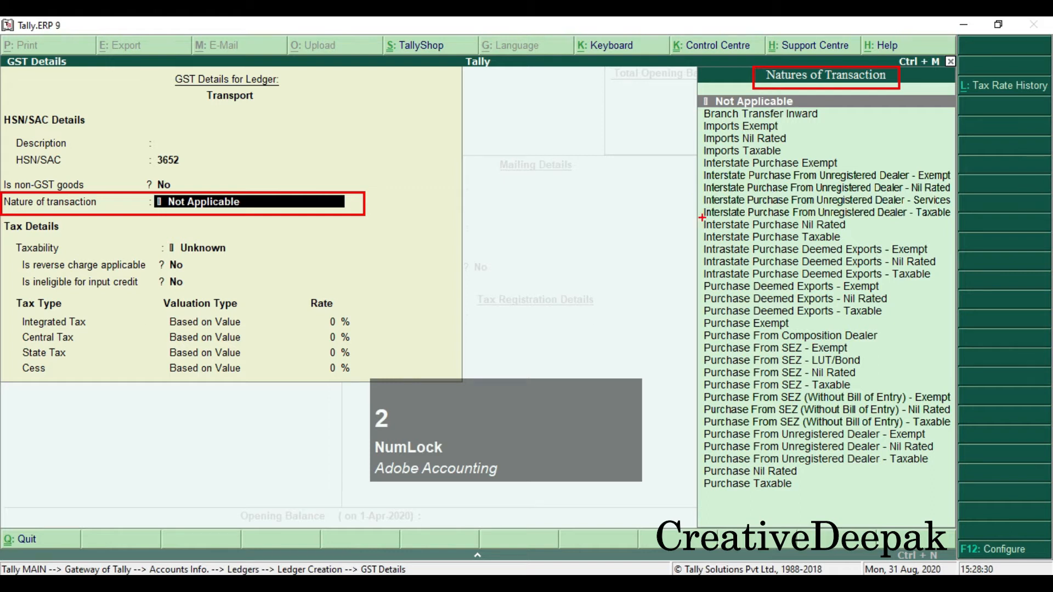
mouse_move(693, 218)
mouse_down()
mouse_move(731, 239)
mouse_move(863, 232)
mouse_up()
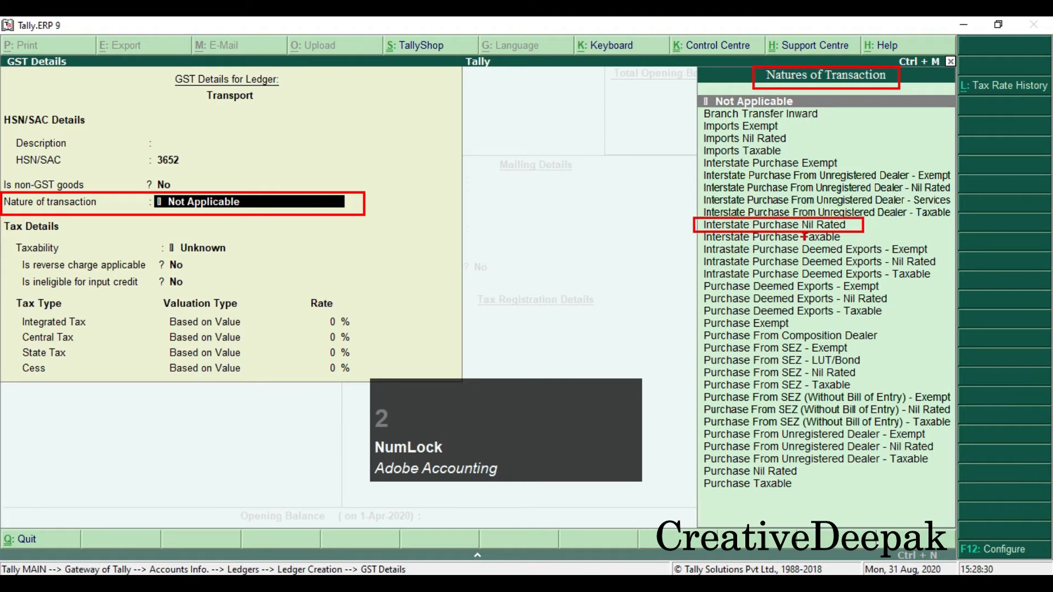
key(Escape)
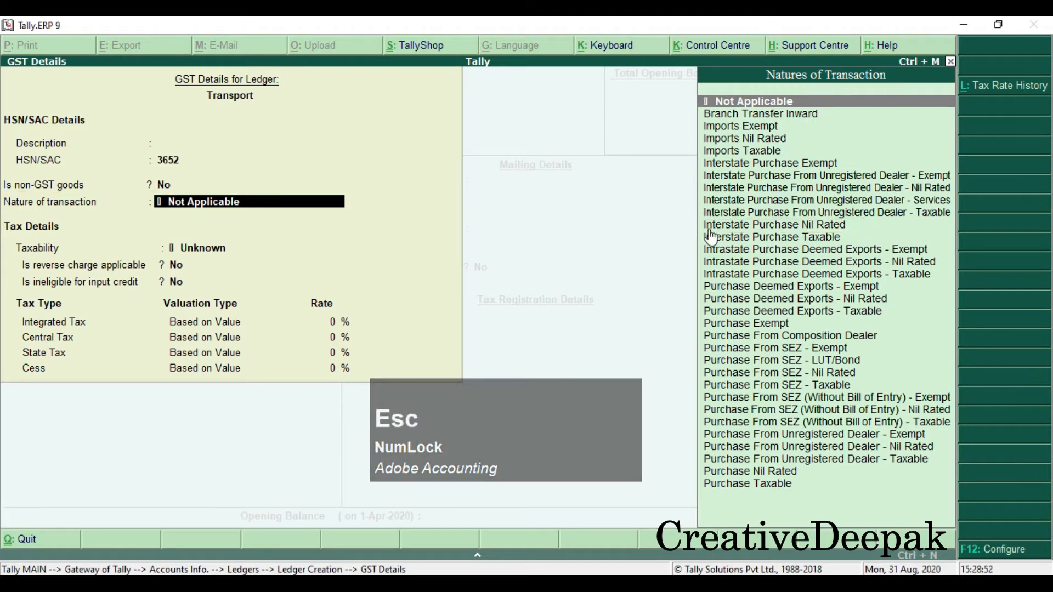
key(ctrl)
key(ctrl+2)
mouse_move(701, 230)
mouse_down()
mouse_move(713, 244)
mouse_move(857, 247)
mouse_up()
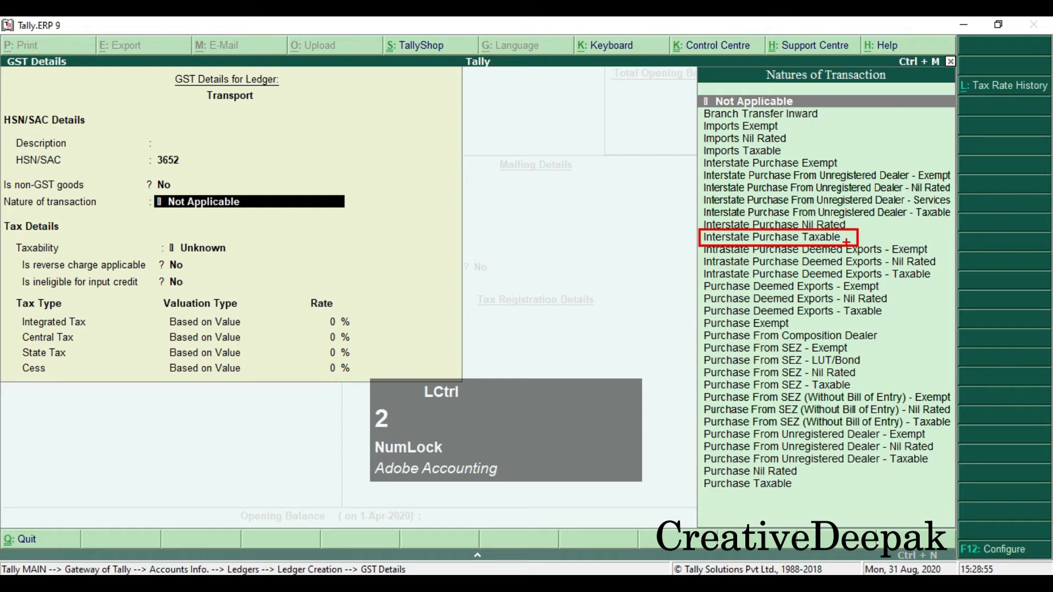
key(Escape)
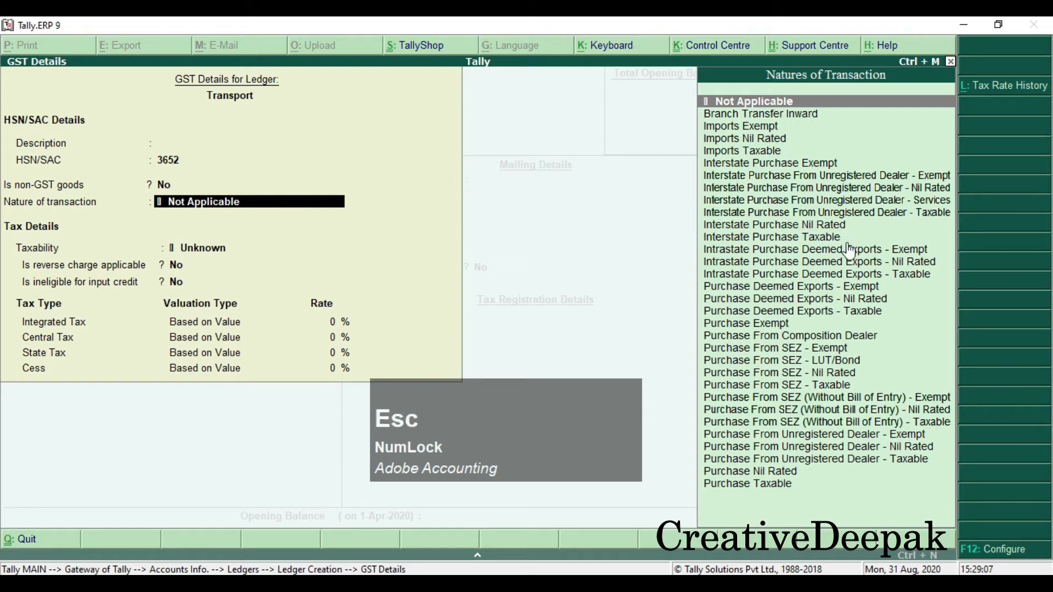
Set the Transport ledger's nature of transaction to Interstate Purchase Taxable, keeping taxability Taxable with reverse charge and input credit ineligibility at No
key(Down)
key(Down)
key(Down)
key(Down)
key(Down)
key(Down)
key(Down)
key(Down)
key(Down)
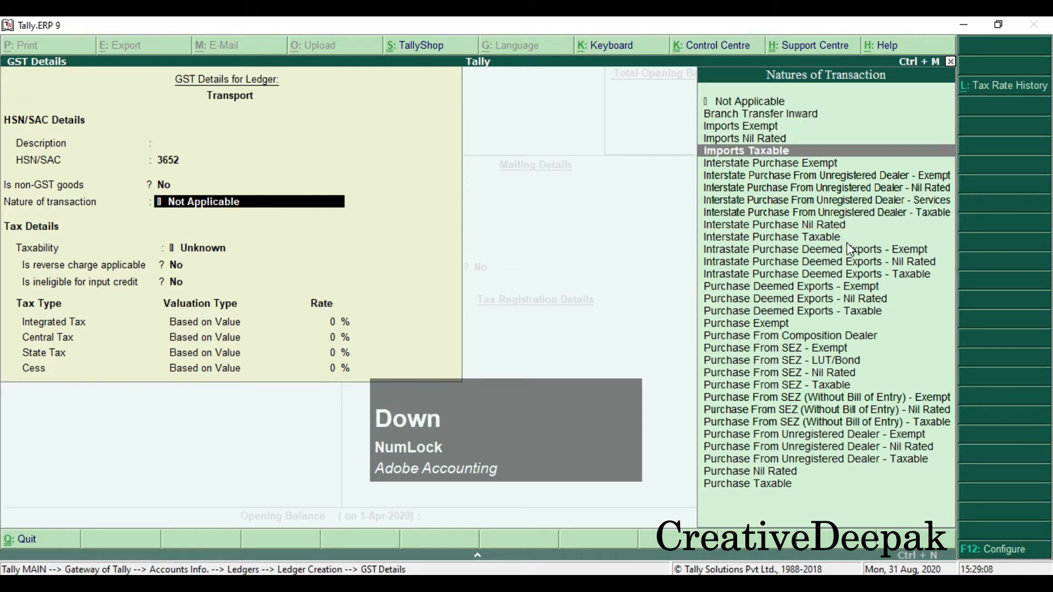
key(Down)
key(Down)
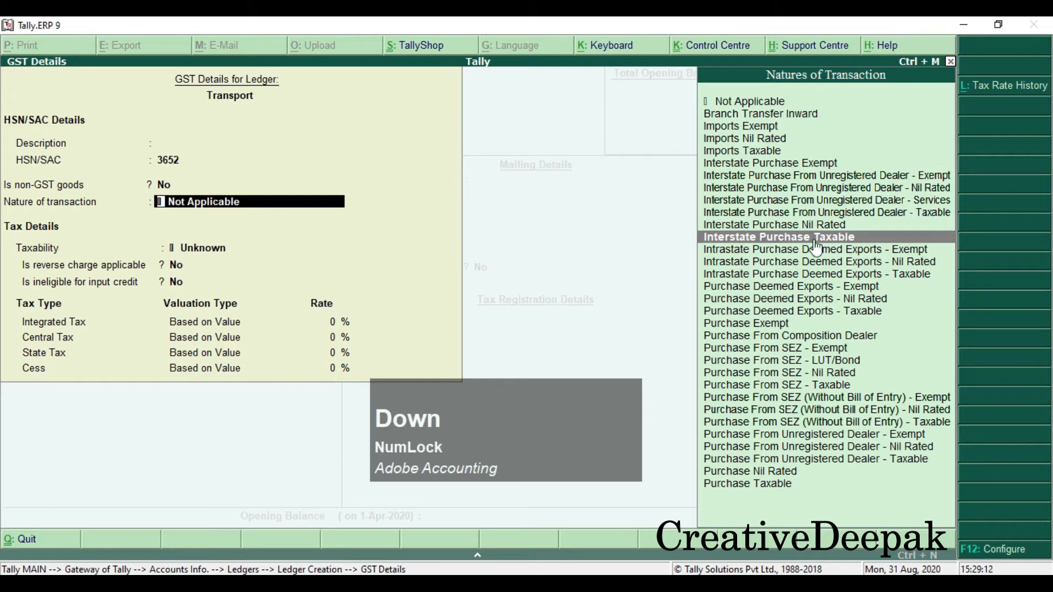
click(863, 239)
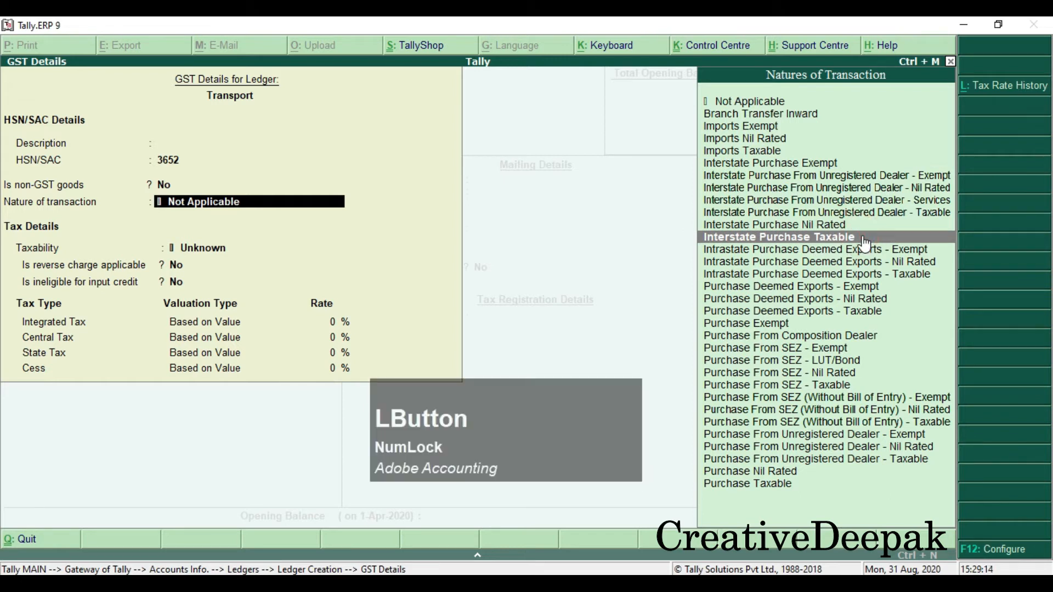
key(Return)
key(Return)
key(Return)
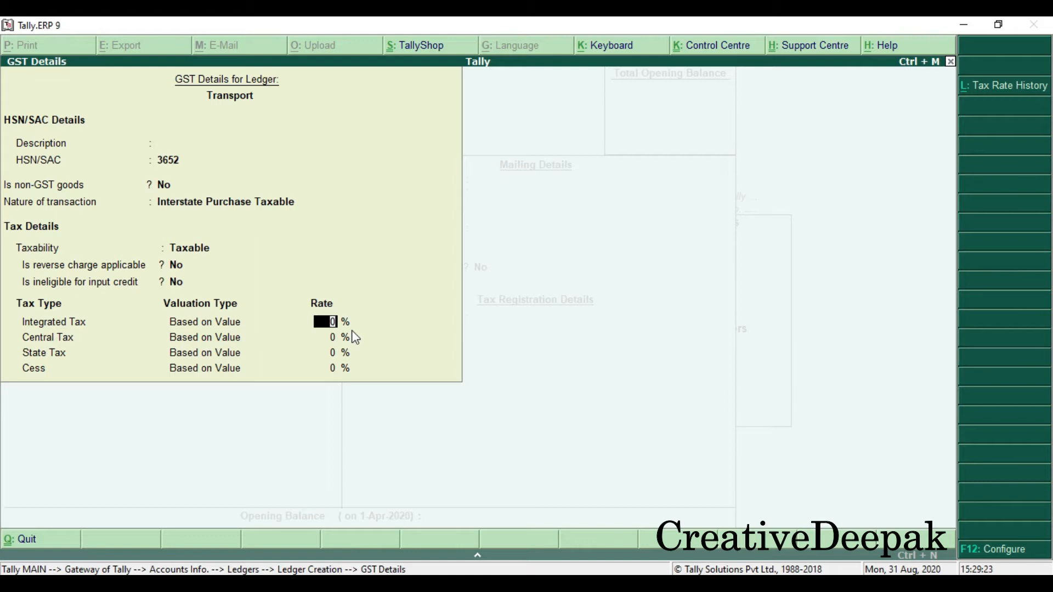
Enter an Integrated Tax rate of 18% for Transport, leave Cess at 0% and complete the GST details
text(18)
key(Return)
key(Return)
key(Return)
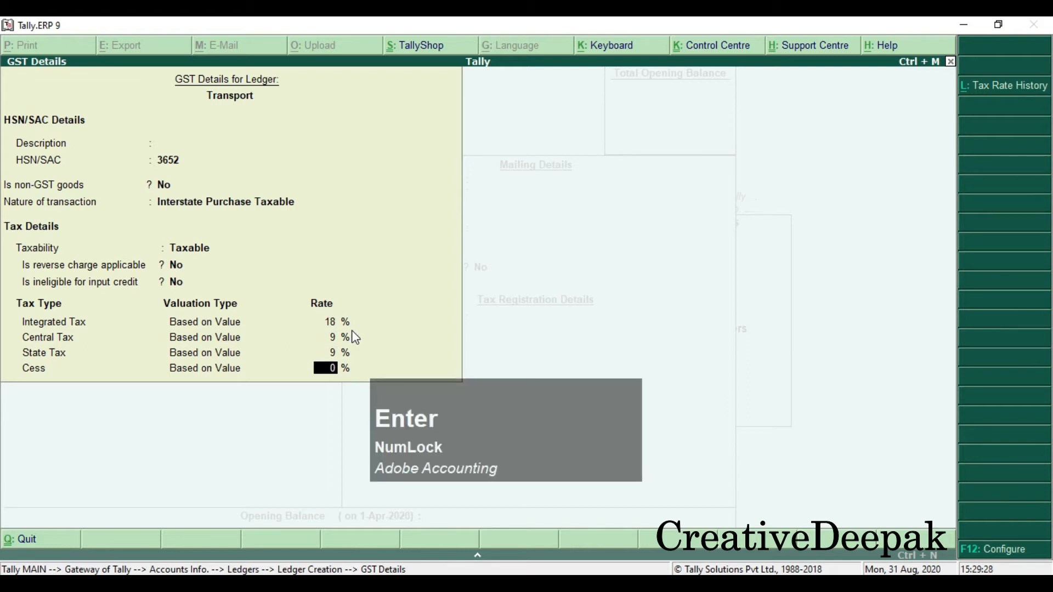
key(Return)
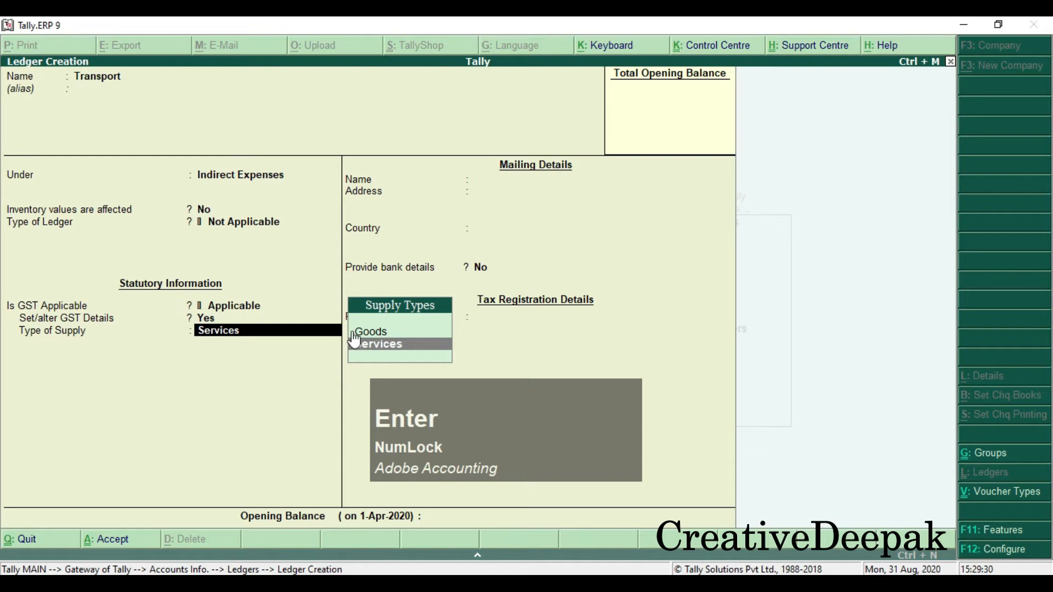
Choose Services as the Transport ledger's type of supply, leave the remaining fields at their defaults and save the ledger
click(402, 342)
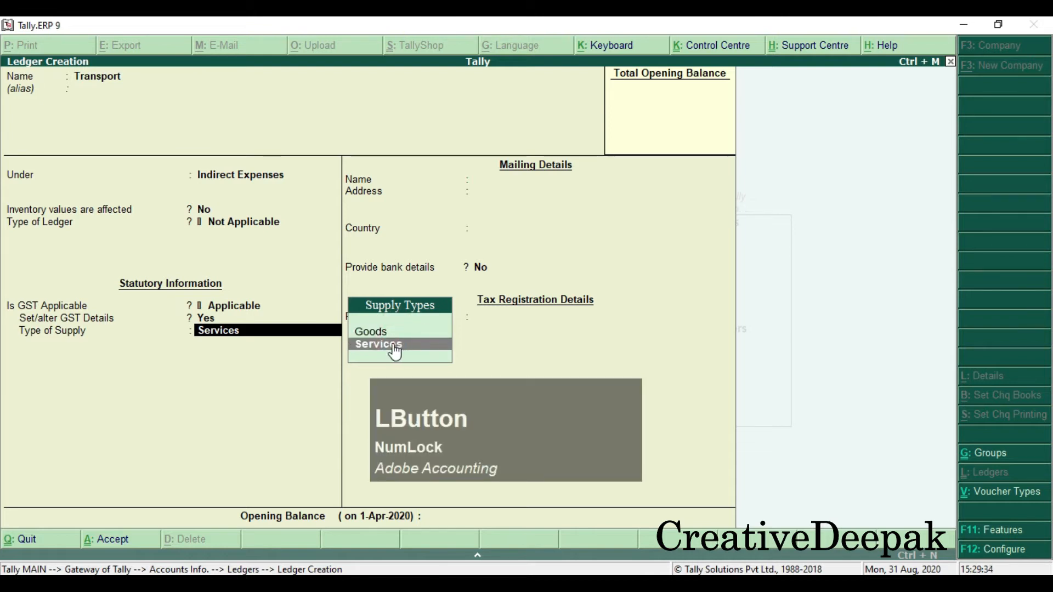
key(Return)
key(Return)
key(Return)
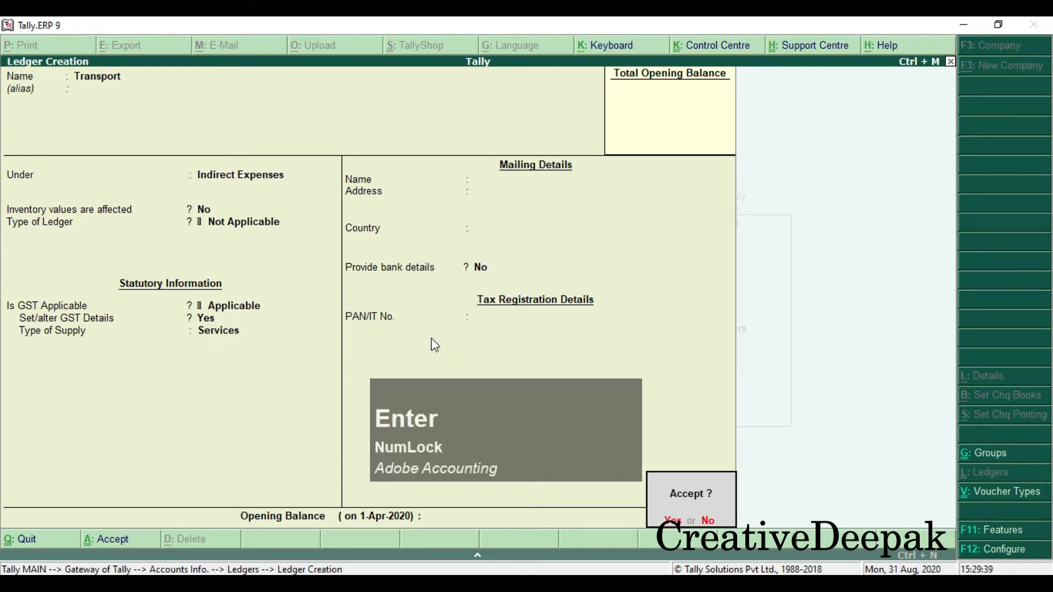
key(Return)
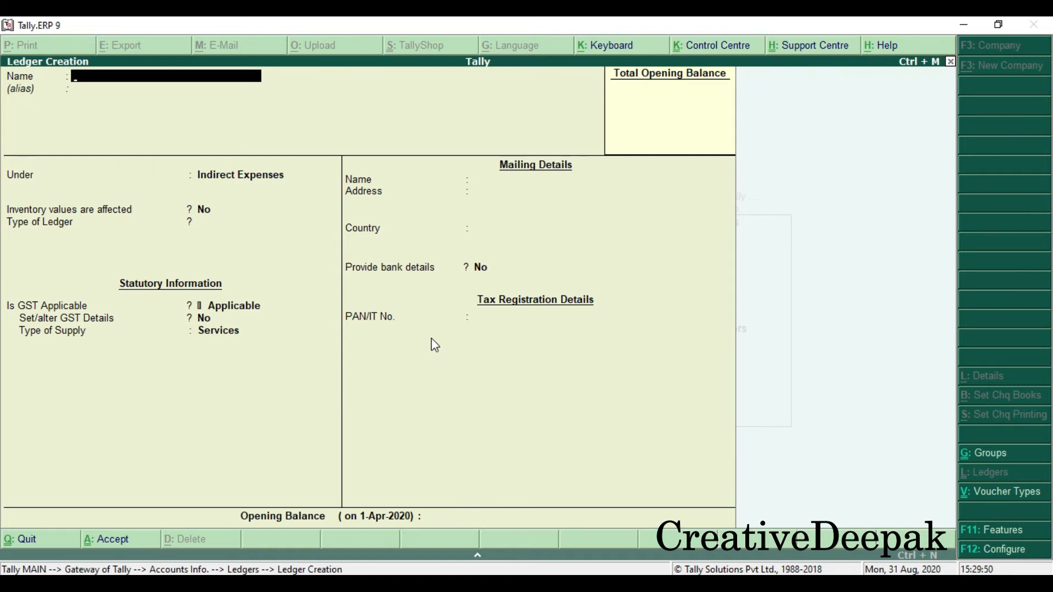
Name a new ledger Priya Traders, leave the alias blank and place it under Sundry Creditors
text(Priya traders)
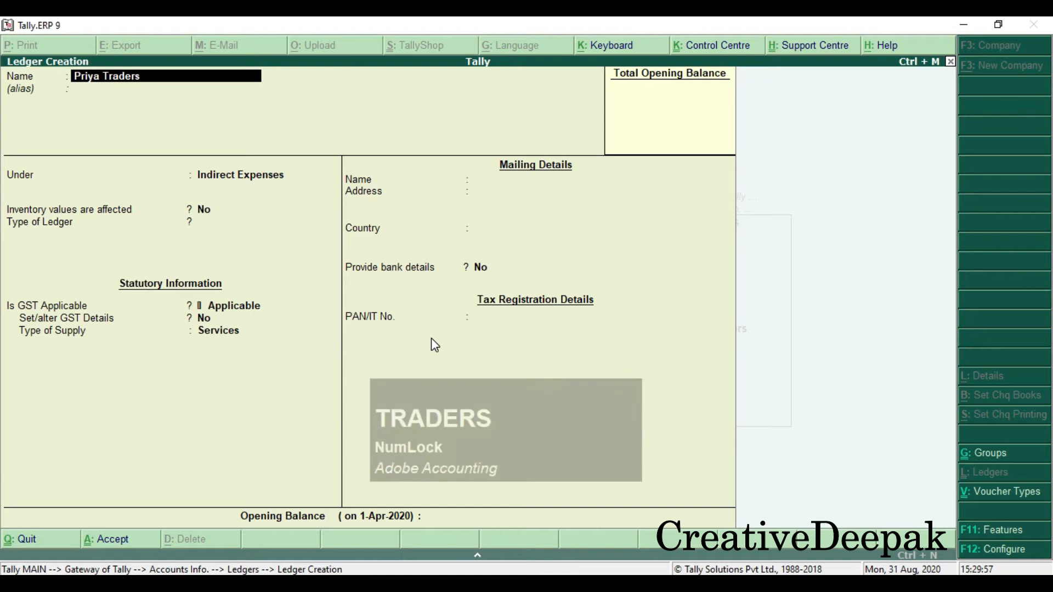
key(Return)
key(Return)
text(S)
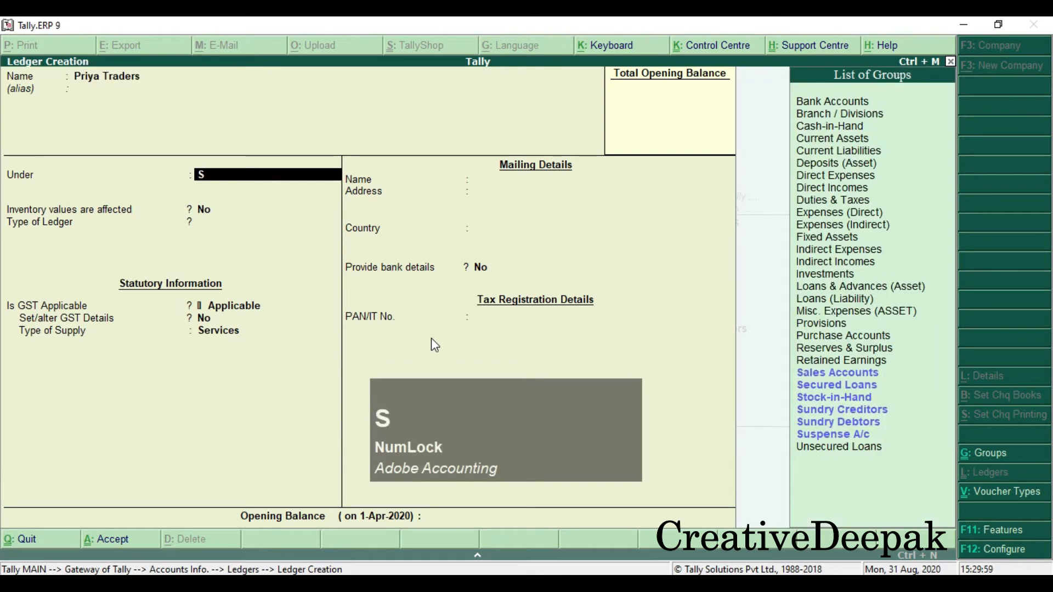
key(Down)
key(Down)
key(Down)
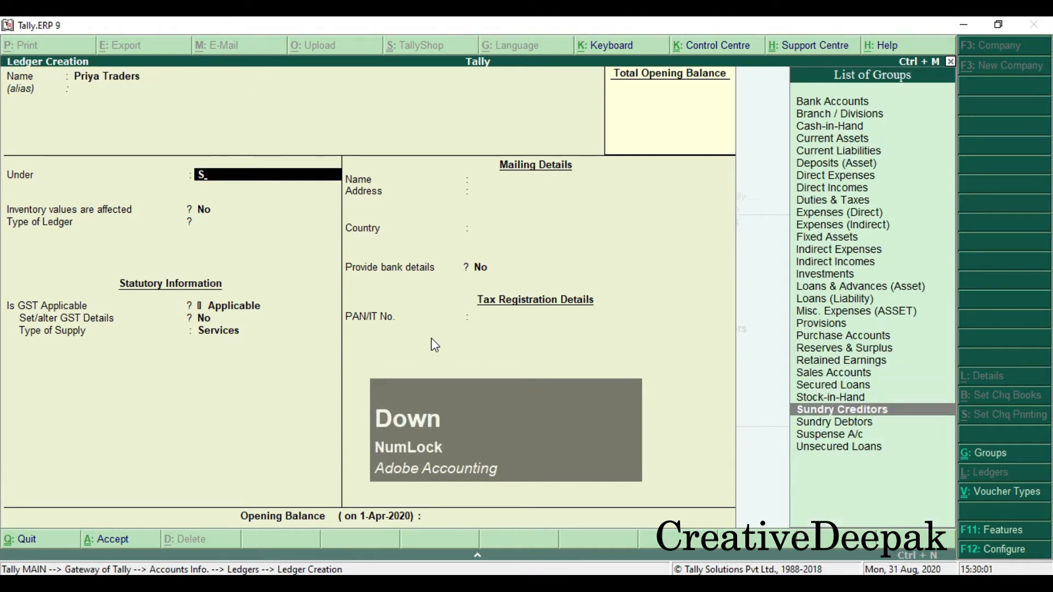
click(889, 414)
key(Return)
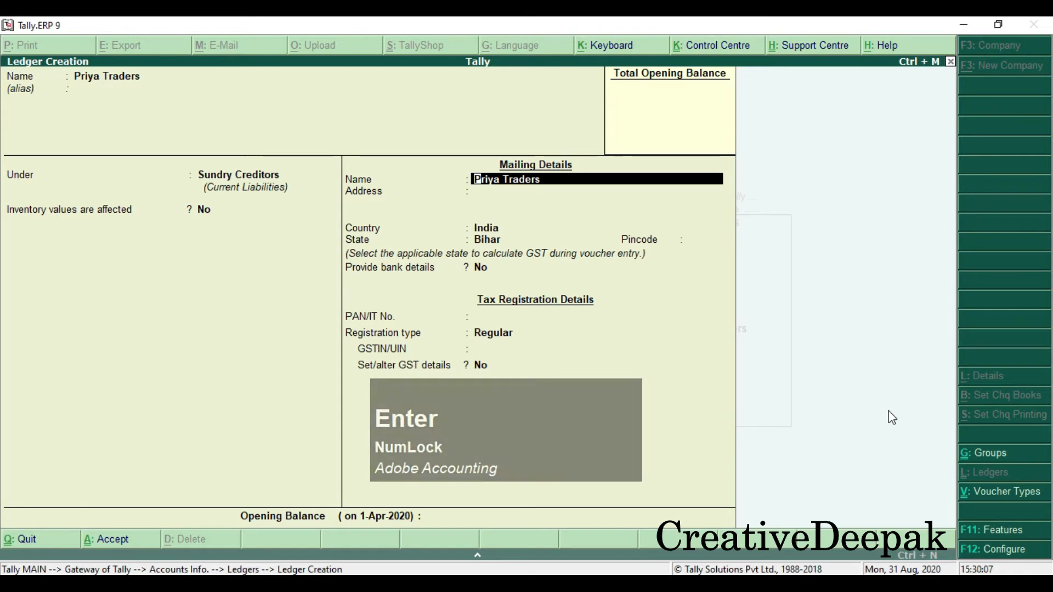
Keep Priya Traders' mailing name, country India, no bank details and Regular registration, leaving the PAN, GSTIN and opening balance blank
key(Return)
key(Return)
key(Return)
key(Return)
key(Return)
key(Return)
key(Return)
key(Return)
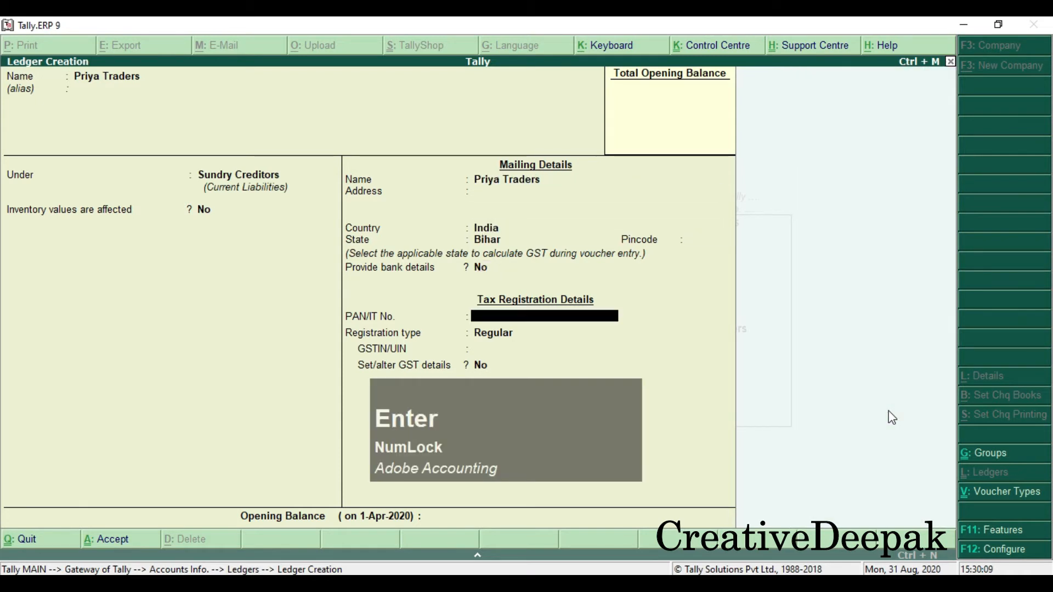
key(Return)
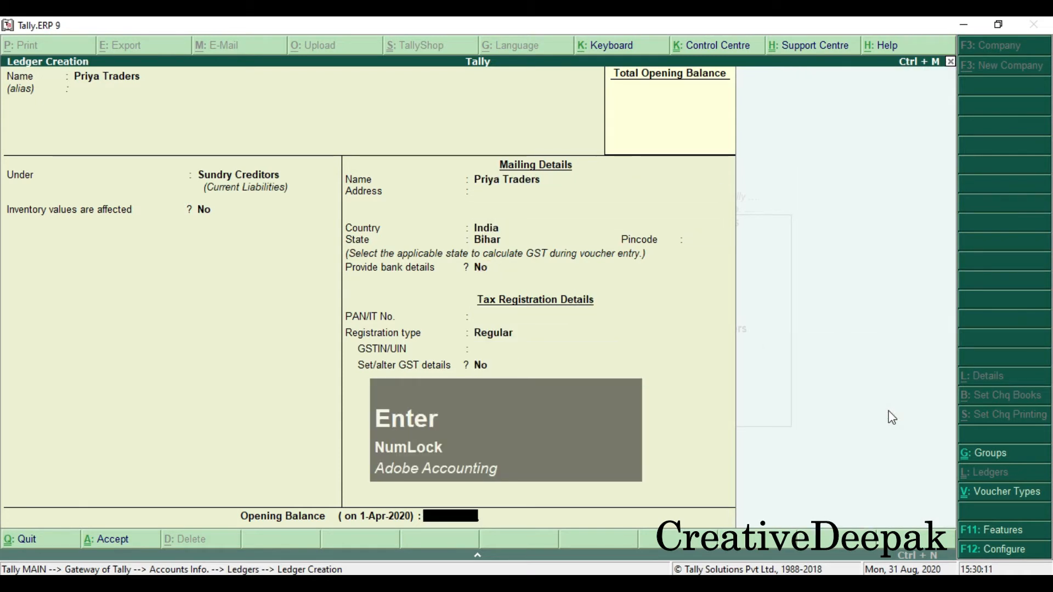
key(Return)
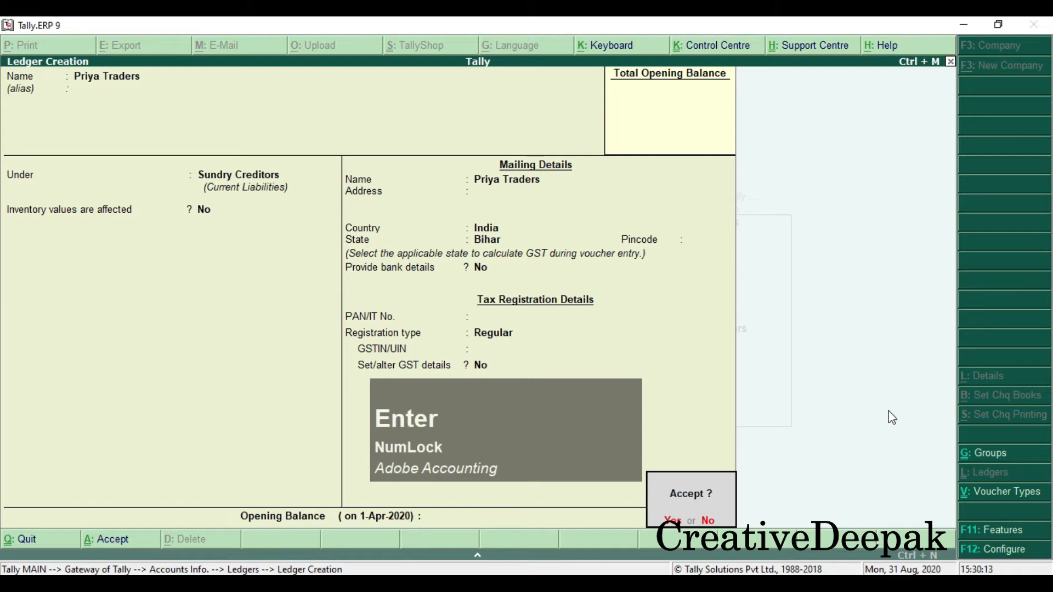
Go back to Priya Traders' mailing details before saving and set the state to Gujarat
key(BackSpace)
key(BackSpace)
key(BackSpace)
key(BackSpace)
key(BackSpace)
key(BackSpace)
key(BackSpace)
key(BackSpace)
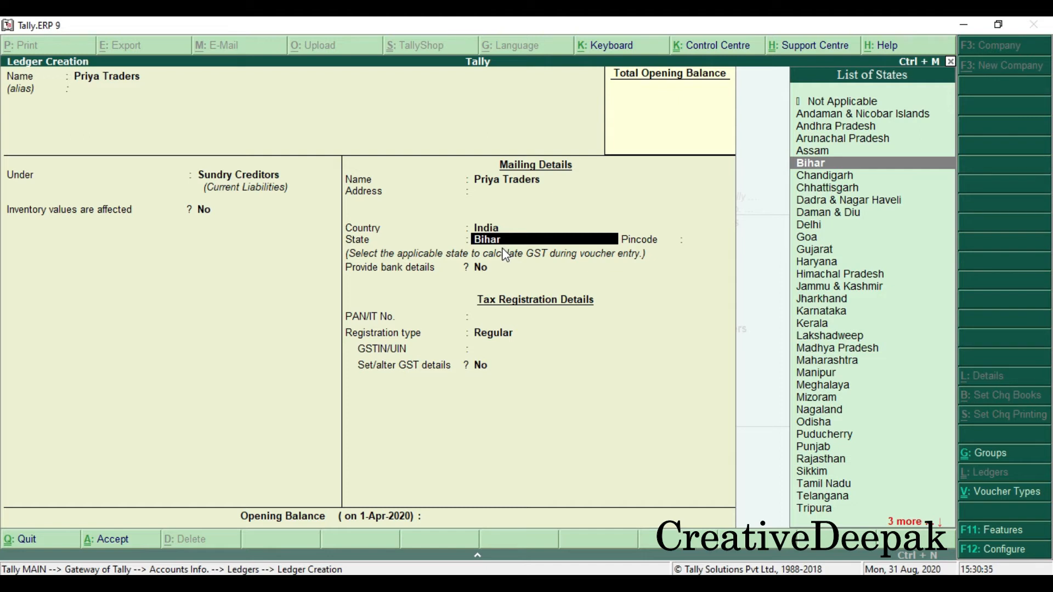
text(G)
key(Down)
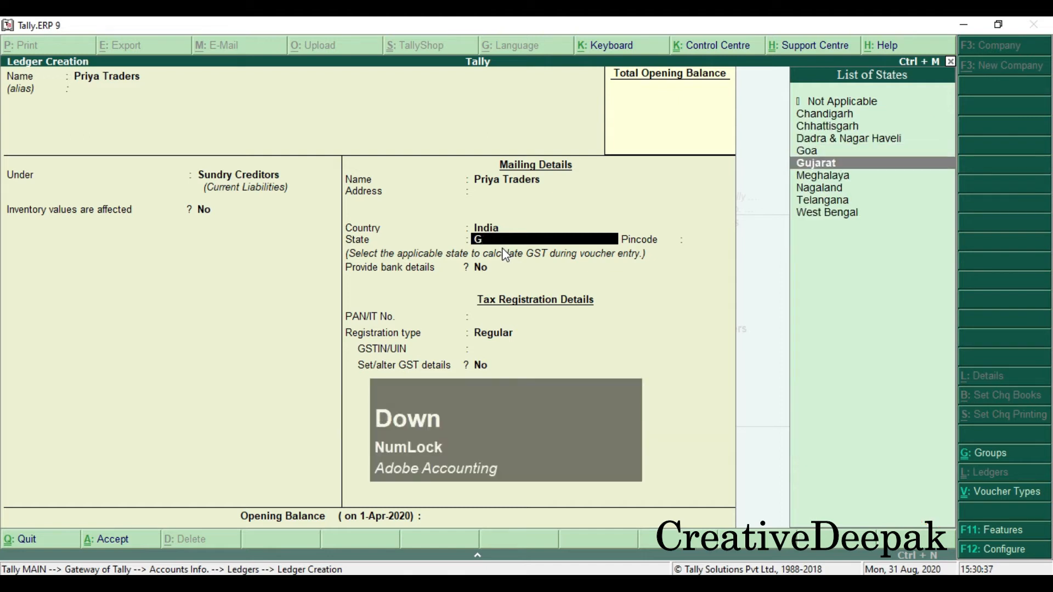
click(885, 167)
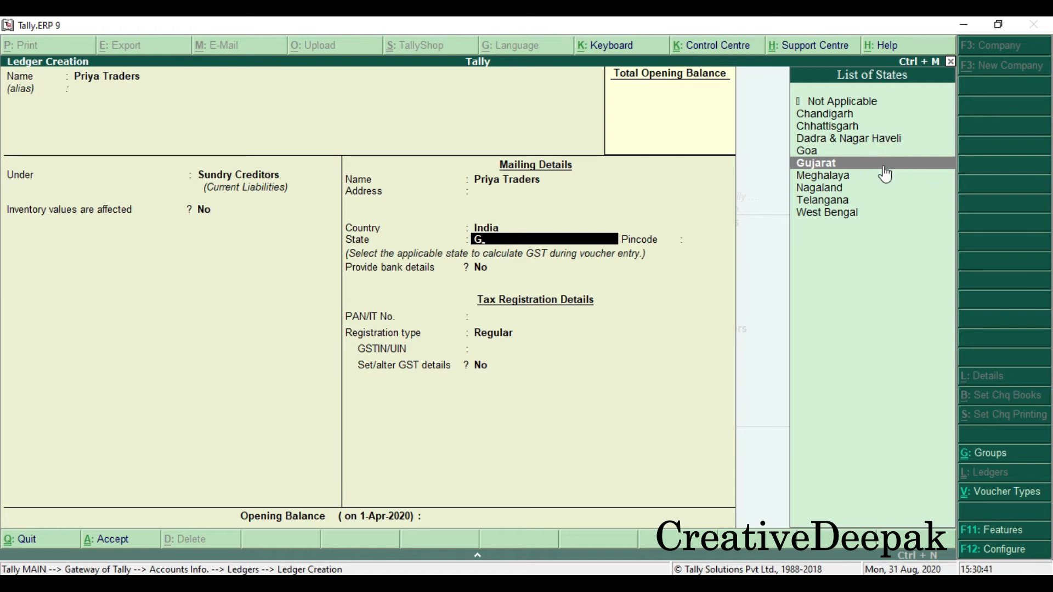
key(Return)
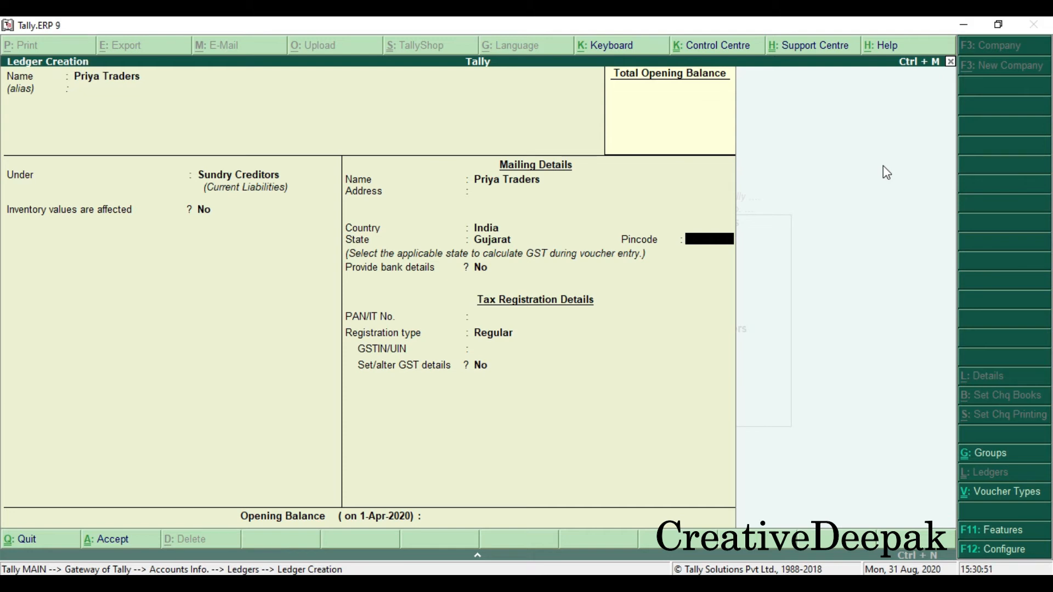
Leave the pincode and remaining Priya Traders fields at their defaults and save the ledger
key(Return)
key(Return)
key(Return)
key(Return)
key(Return)
key(Return)
key(Return)
key(Return)
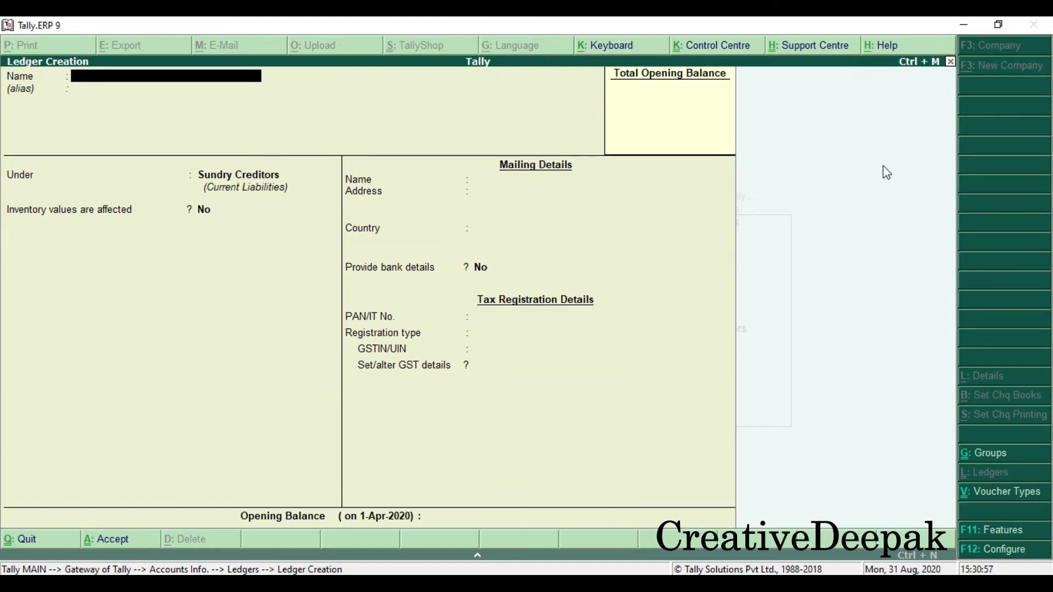
Name a new ledger IGST, leave the alias blank and place it under Duties & Taxes
text(IG)
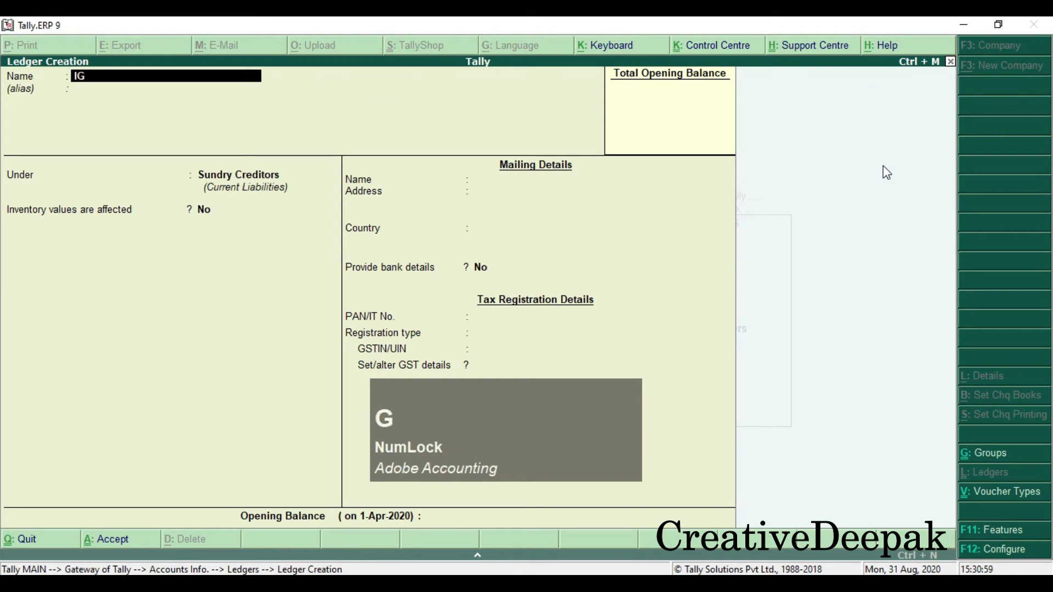
text(ST)
key(Return)
key(Return)
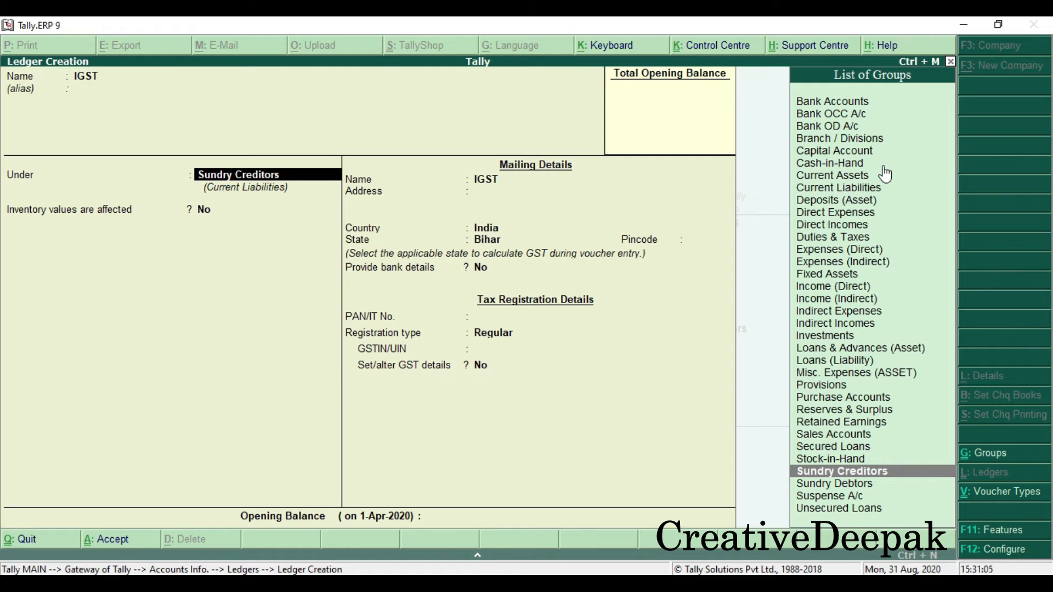
text(D)
key(Down)
key(Down)
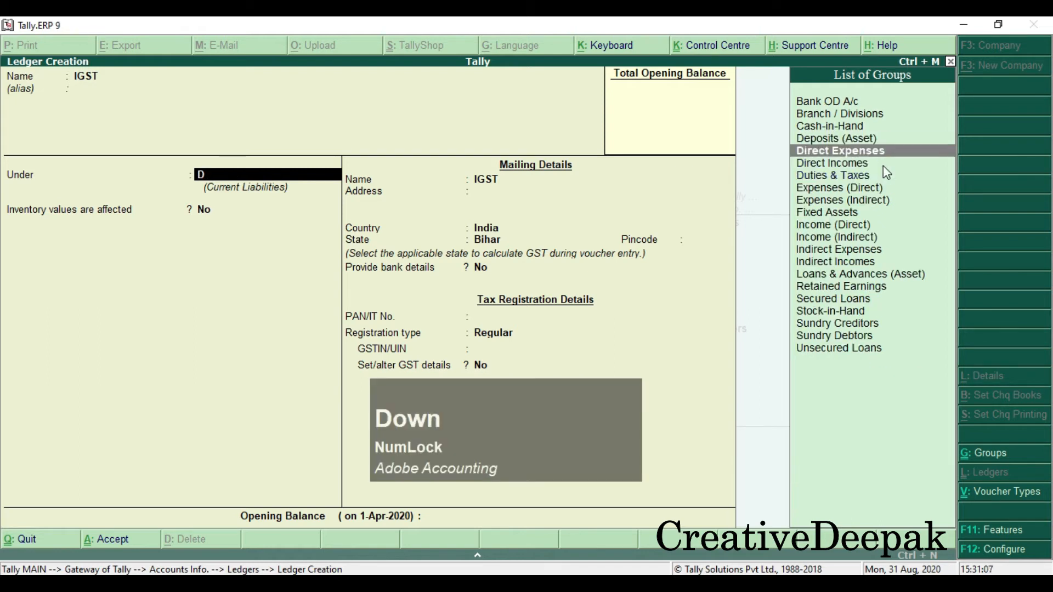
key(Down)
key(Return)
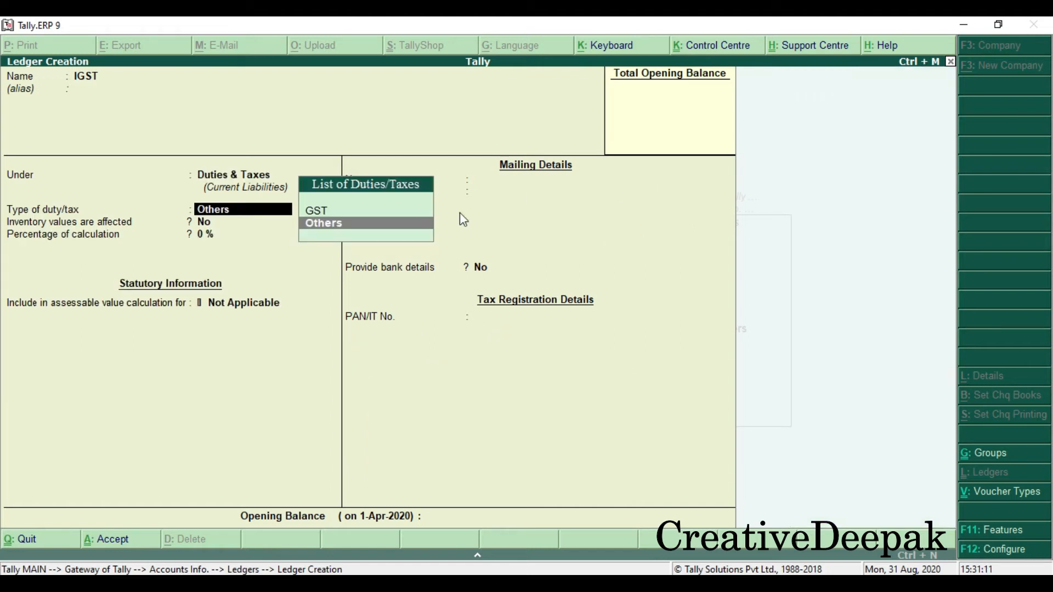
Set the IGST ledger's type of duty/tax to GST and its tax type to Integrated Tax
click(331, 213)
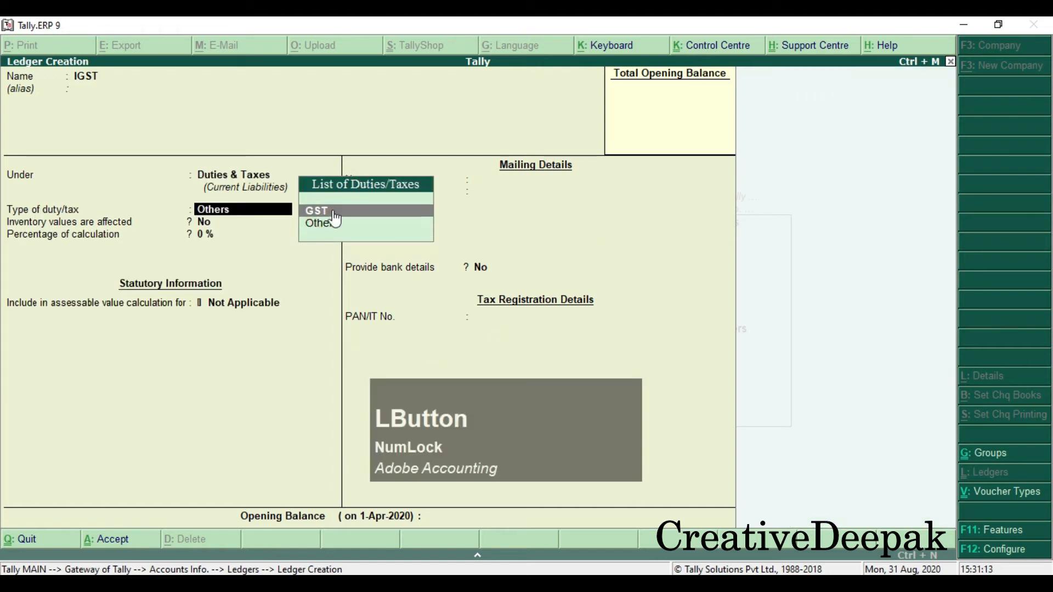
key(Return)
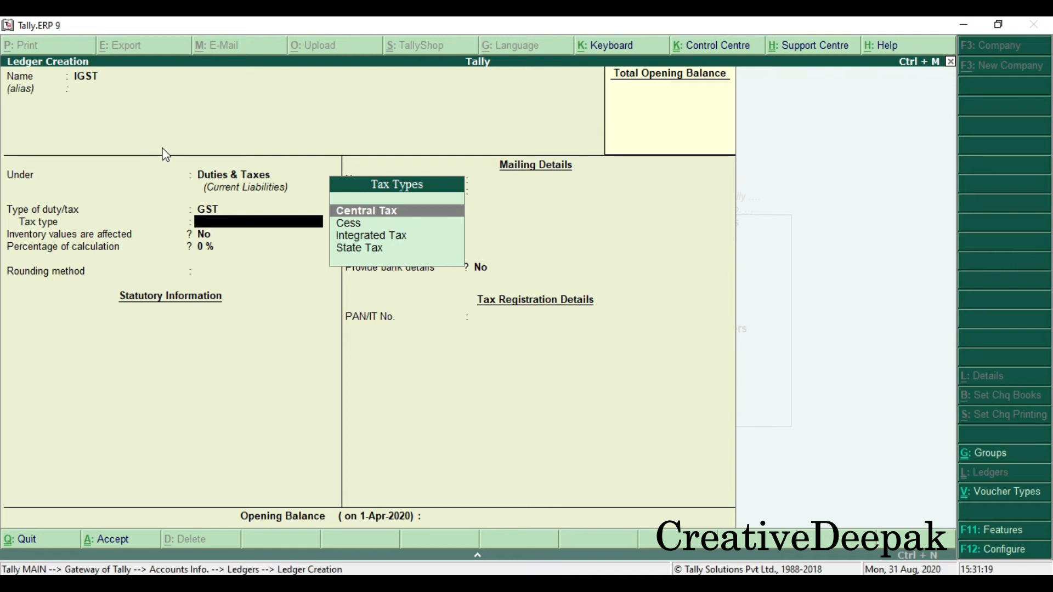
key(Down)
key(Down)
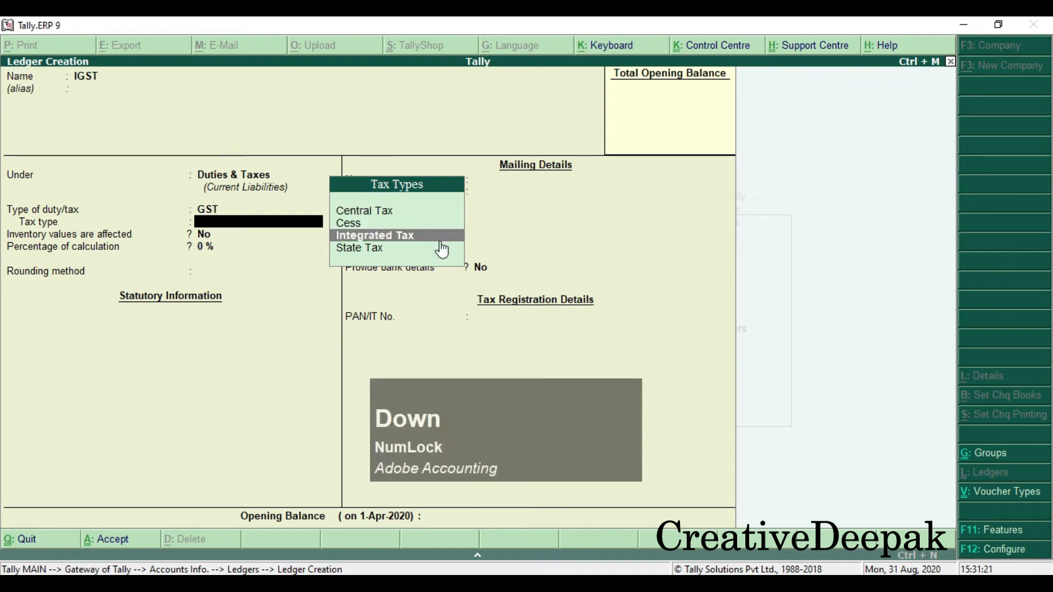
key(Return)
Keep the IGST ledger's calculation at 0%, rounding method Not Applicable and bank details at No, and save the ledger
key(Return)
key(Return)
key(Return)
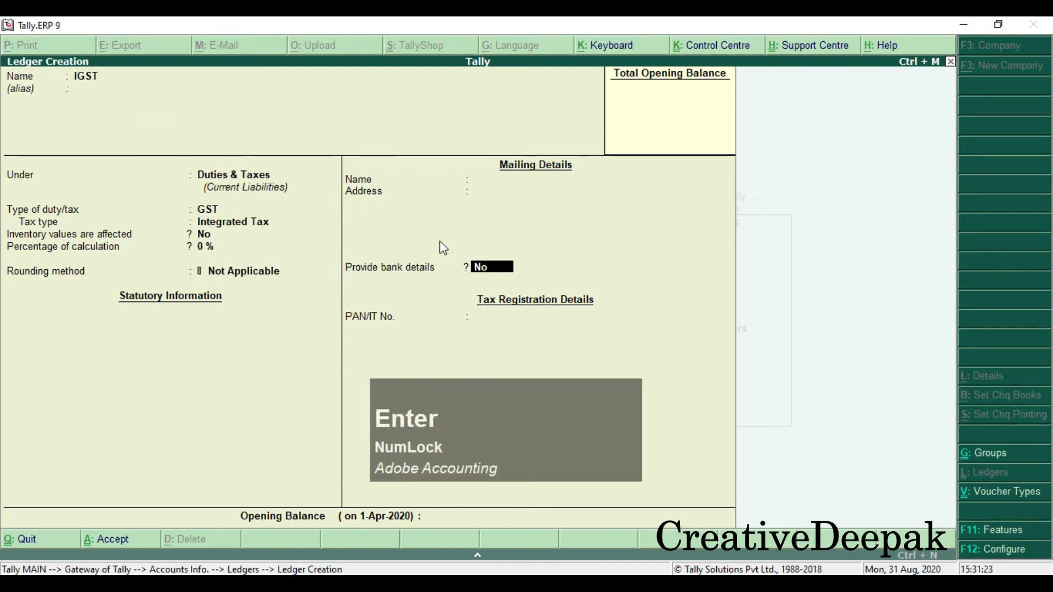
key(Return)
key(Return)
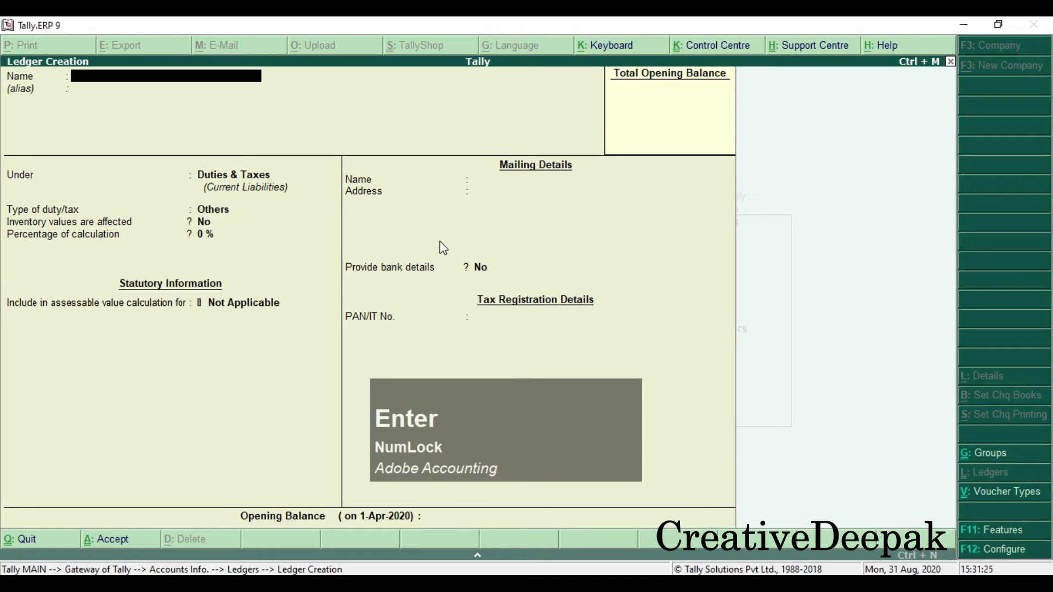
Leave ledger creation and open a new Purchase accounting voucher
key(Escape)
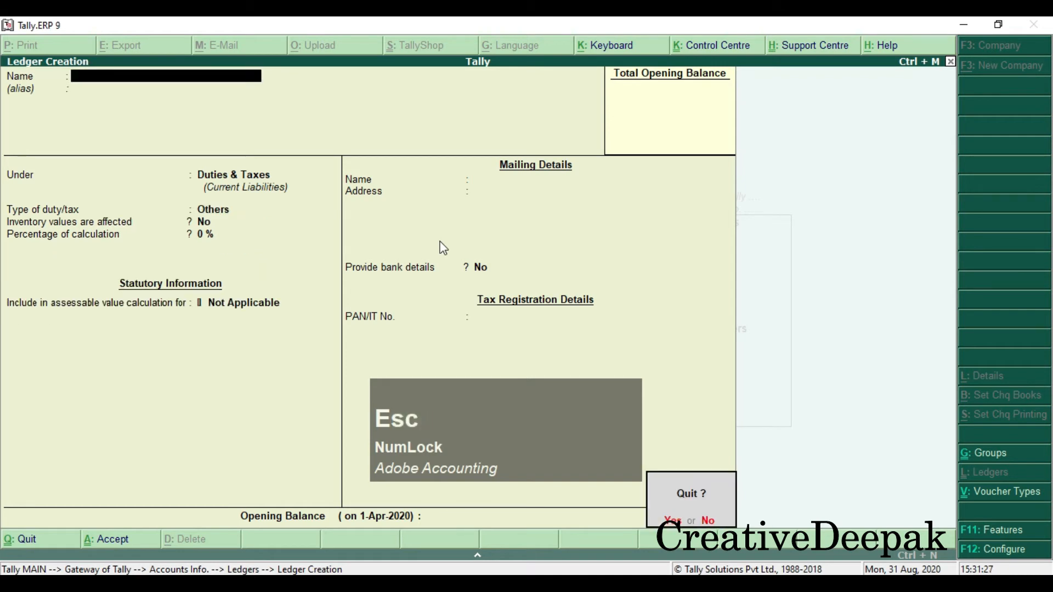
key(Escape)
key(Escape)
key(Escape)
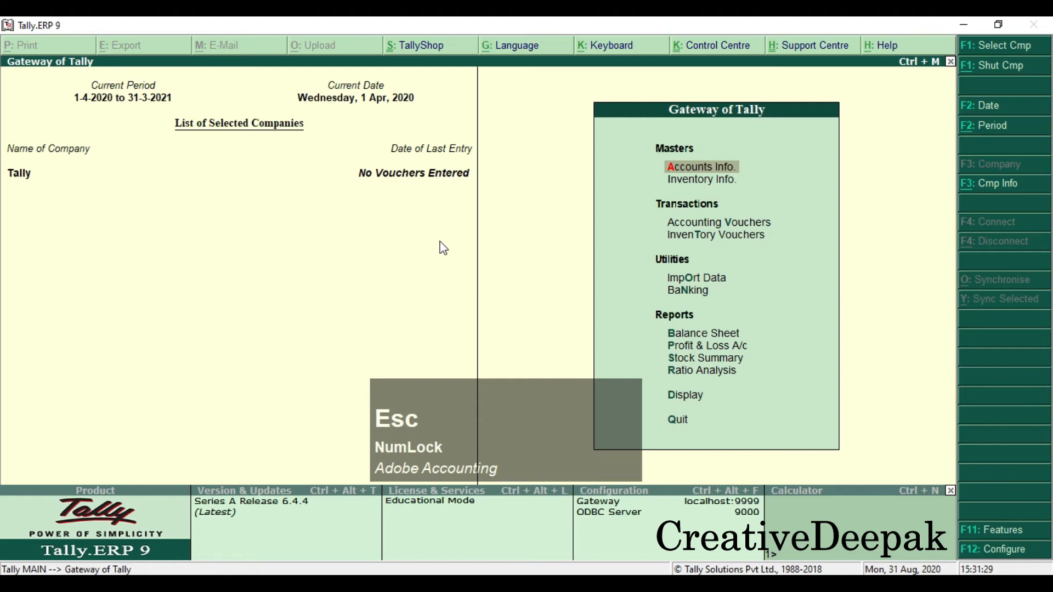
key(Down)
key(Down)
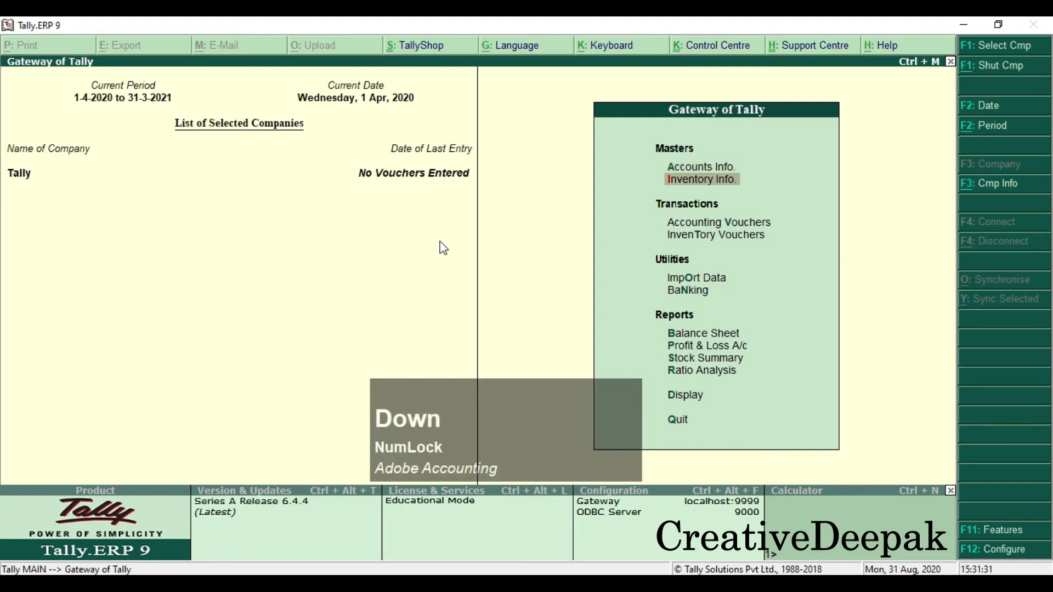
key(Return)
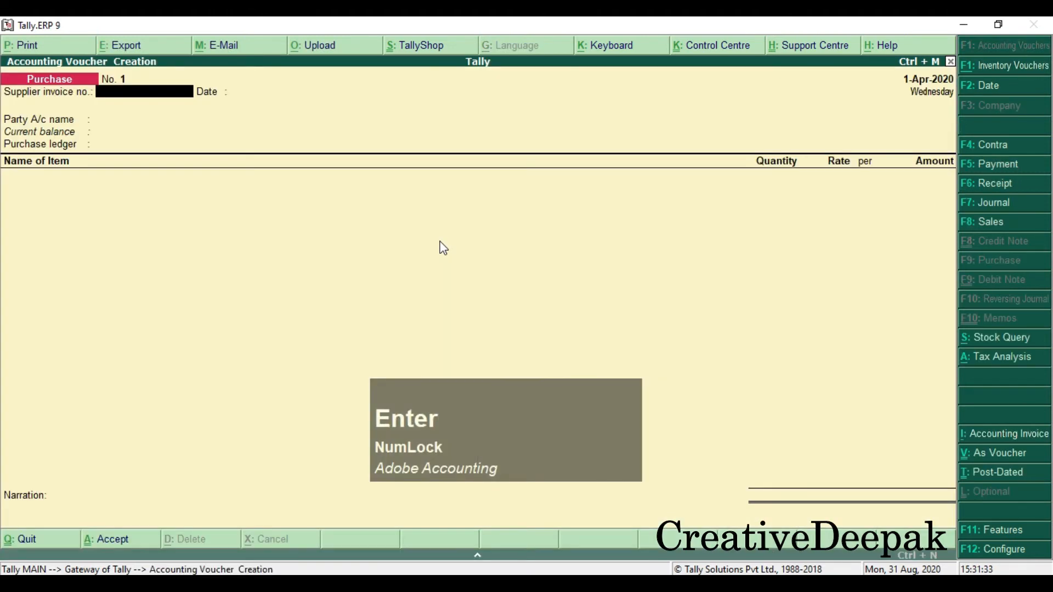
key(F9)
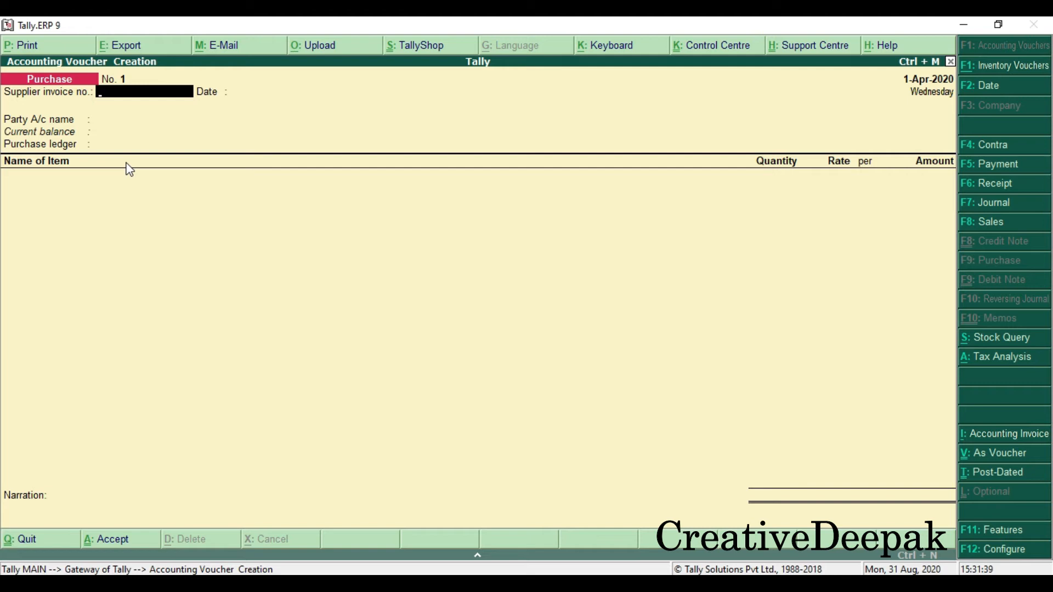
key(F9)
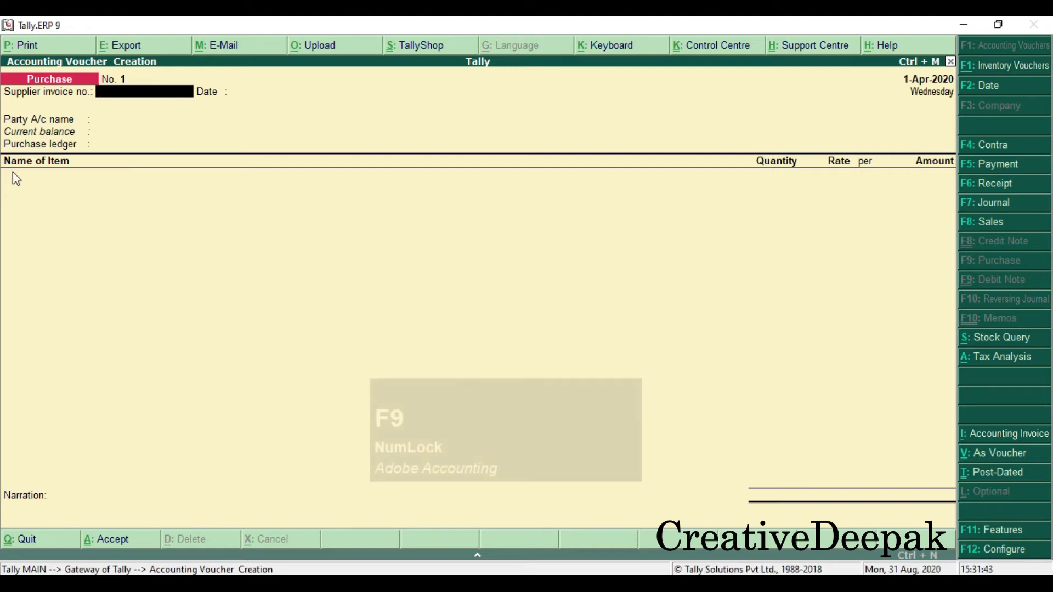
Switch the purchase voucher from item invoice to accounting invoice mode
key(ctrl+2)
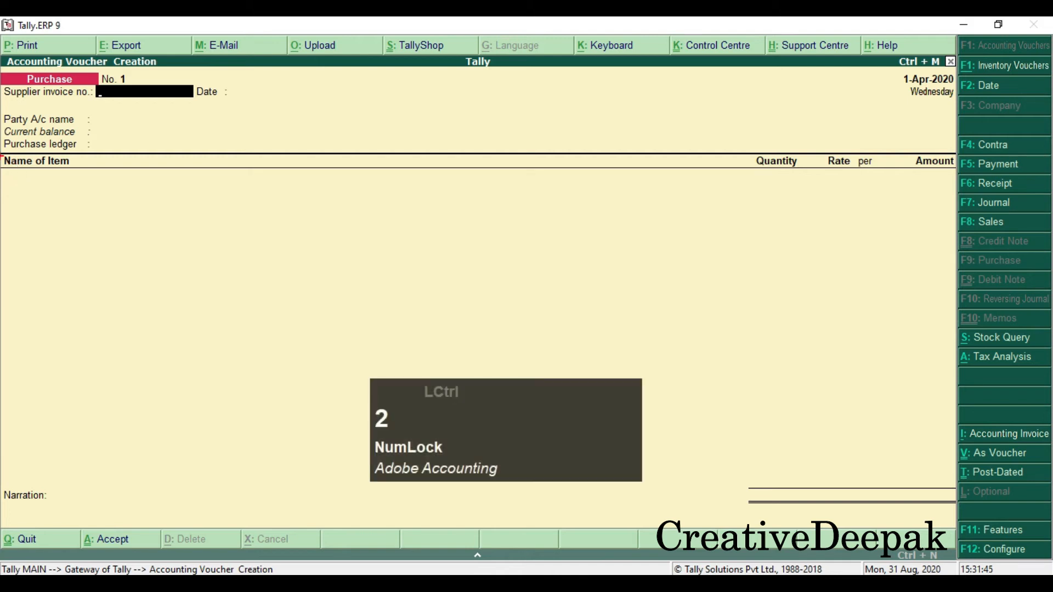
click(21, 146)
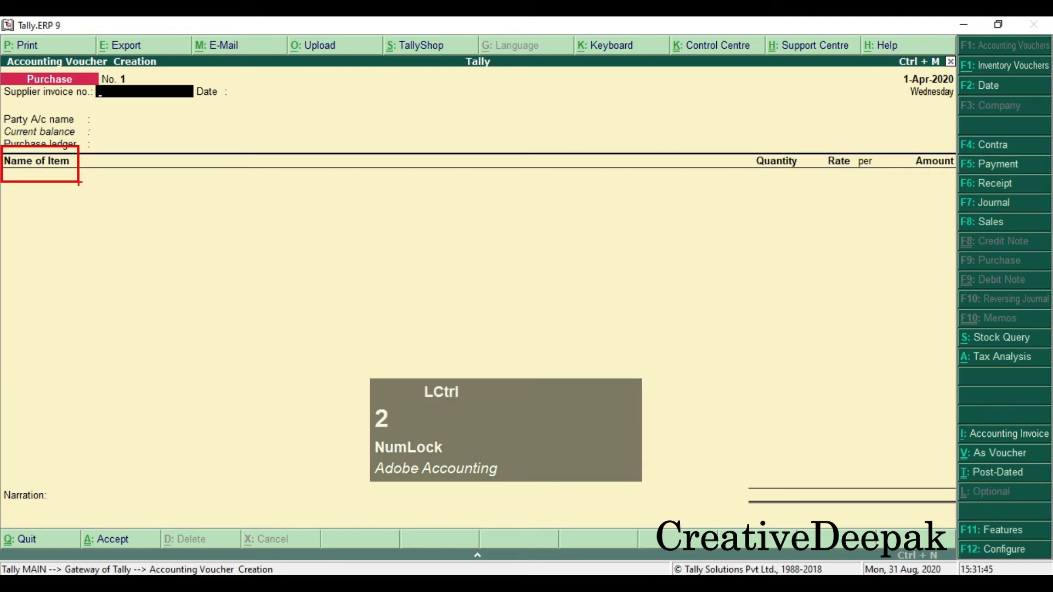
key(Escape)
click(30, 171)
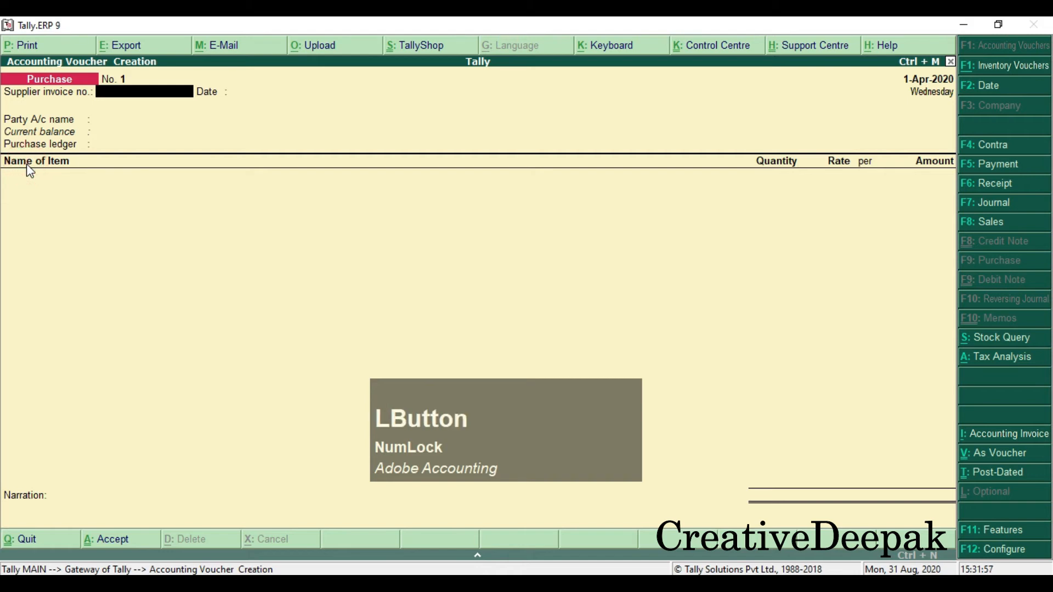
key(Alt_R)
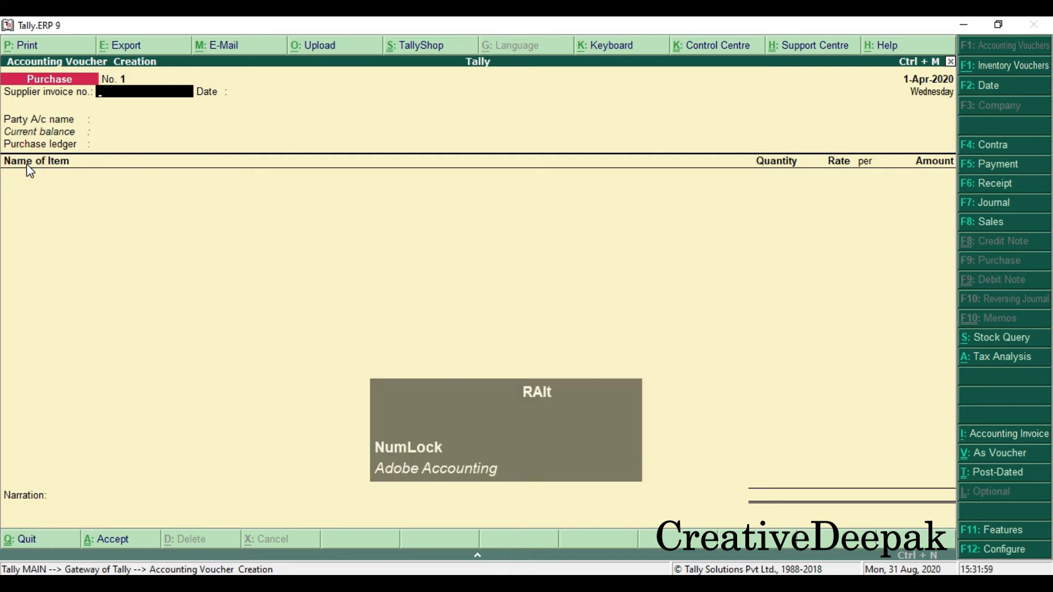
key(alt+i)
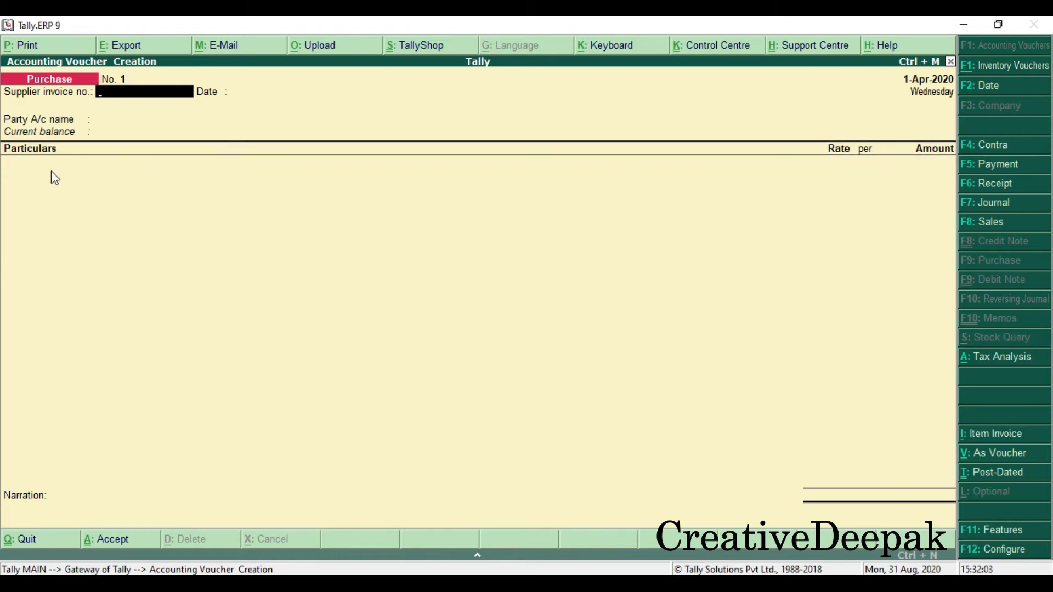
key(ctrl+2)
drag(1, 141, 78, 170)
key(Escape)
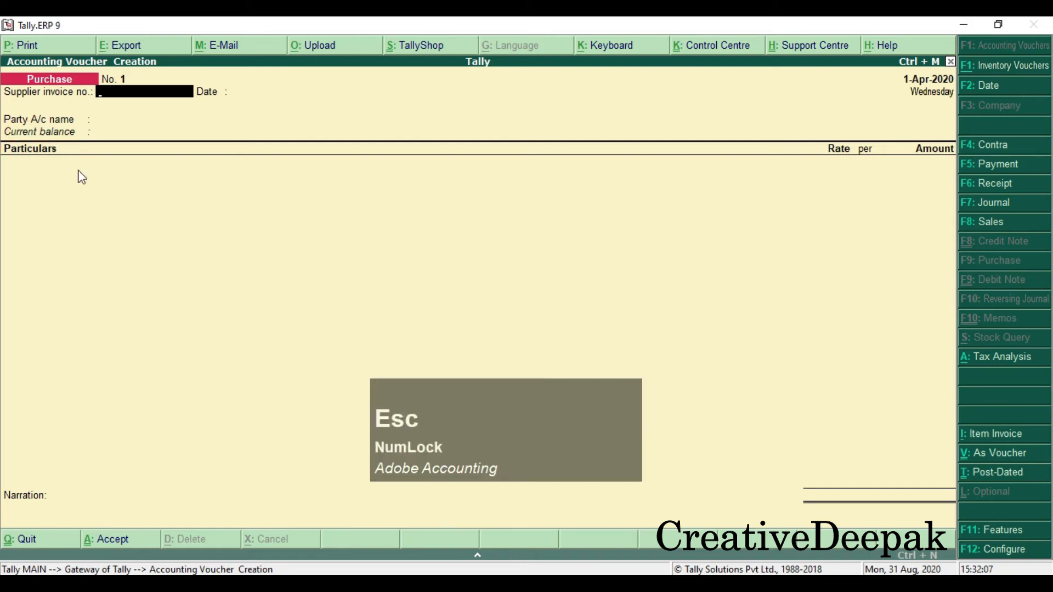
Leave the supplier invoice number blank, choose Priya Traders as the party account and accept its default supplier details
key(Return)
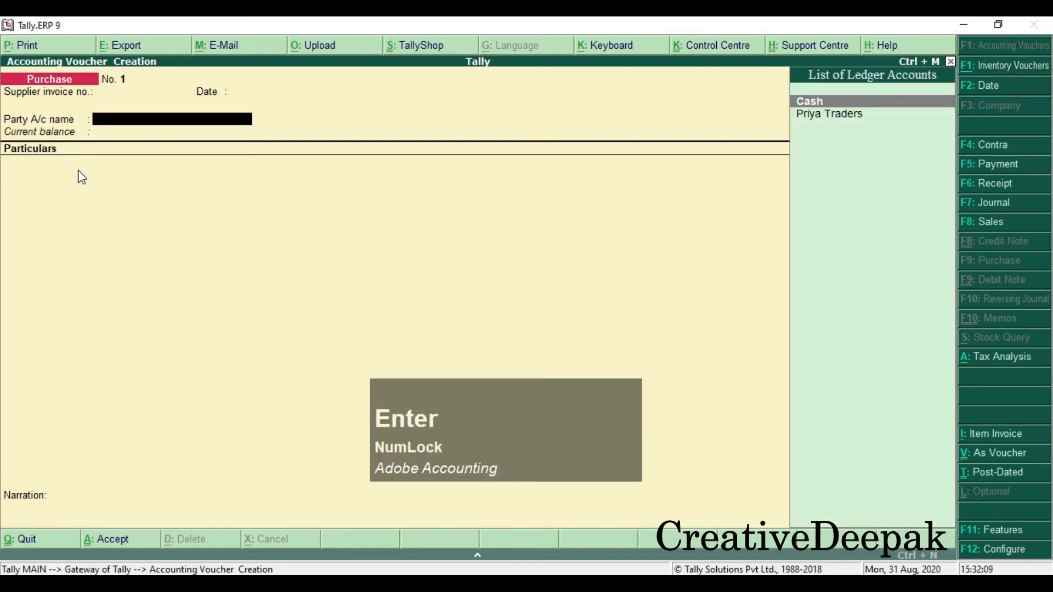
key(Down)
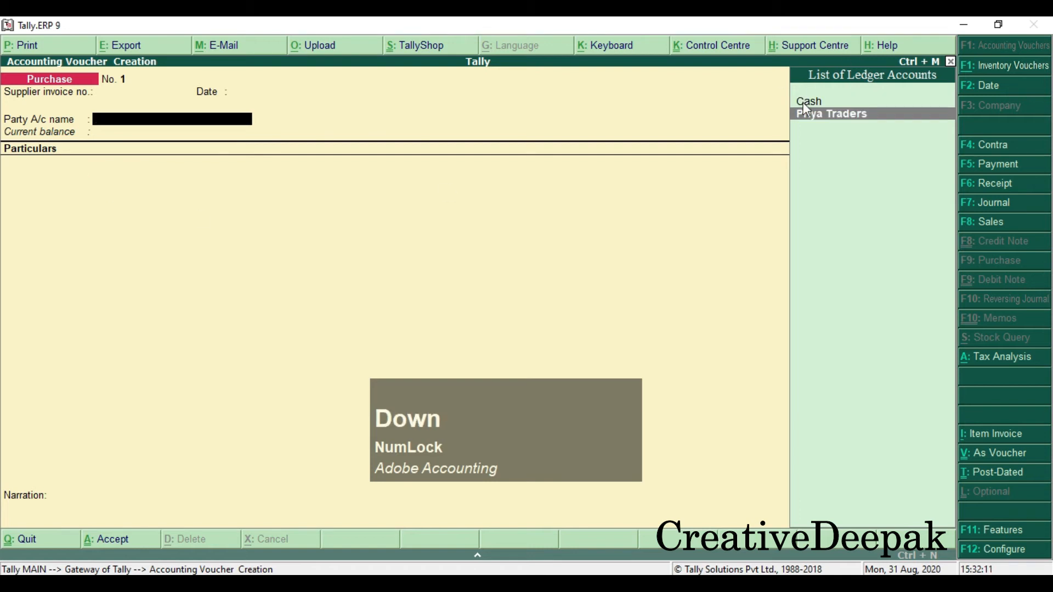
click(851, 115)
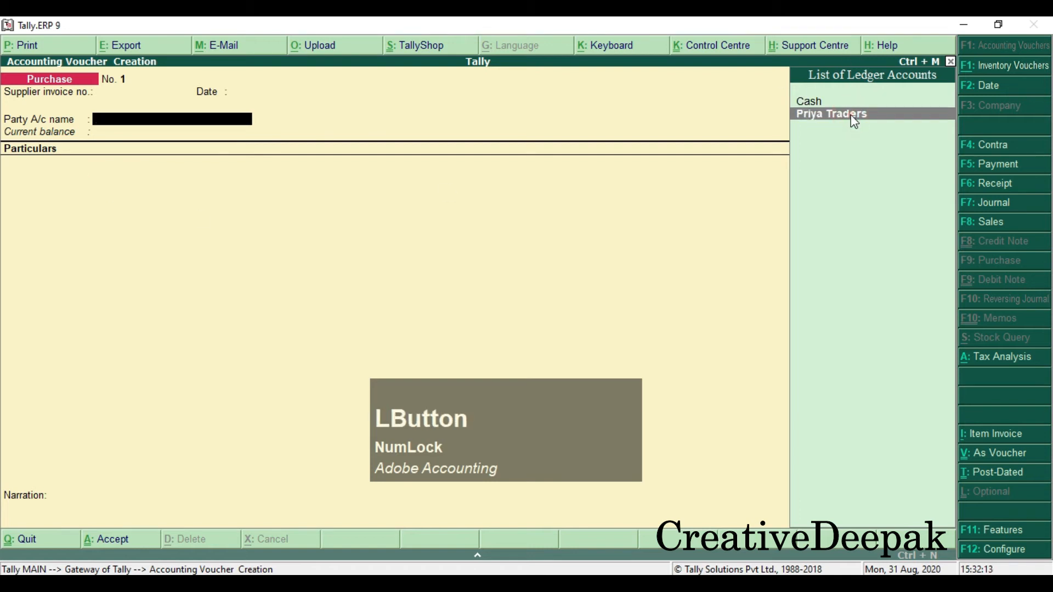
key(Return)
key(Return)
key(Return)
key(Return)
key(Return)
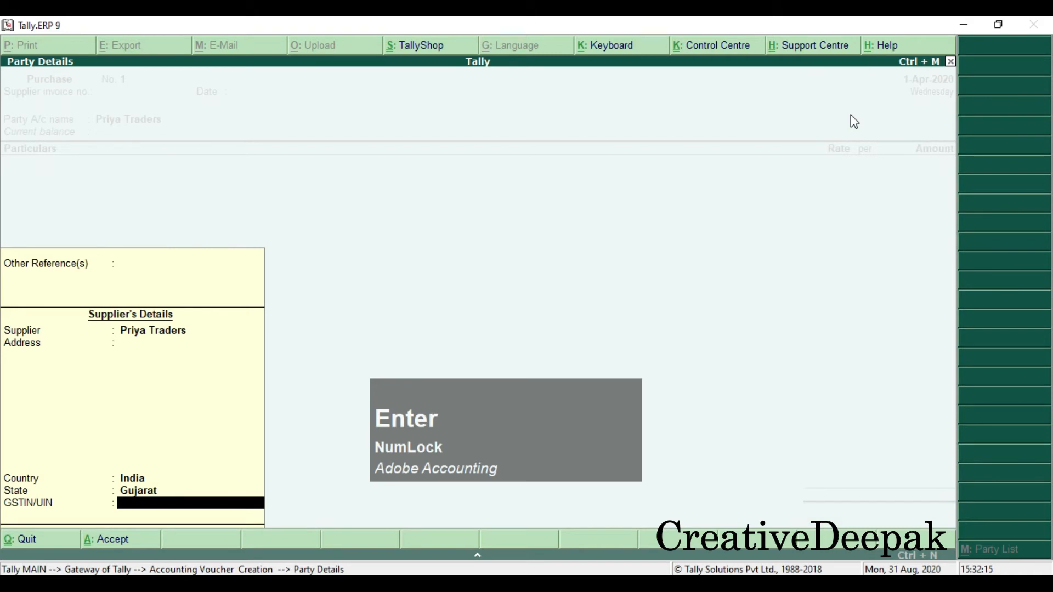
key(Return)
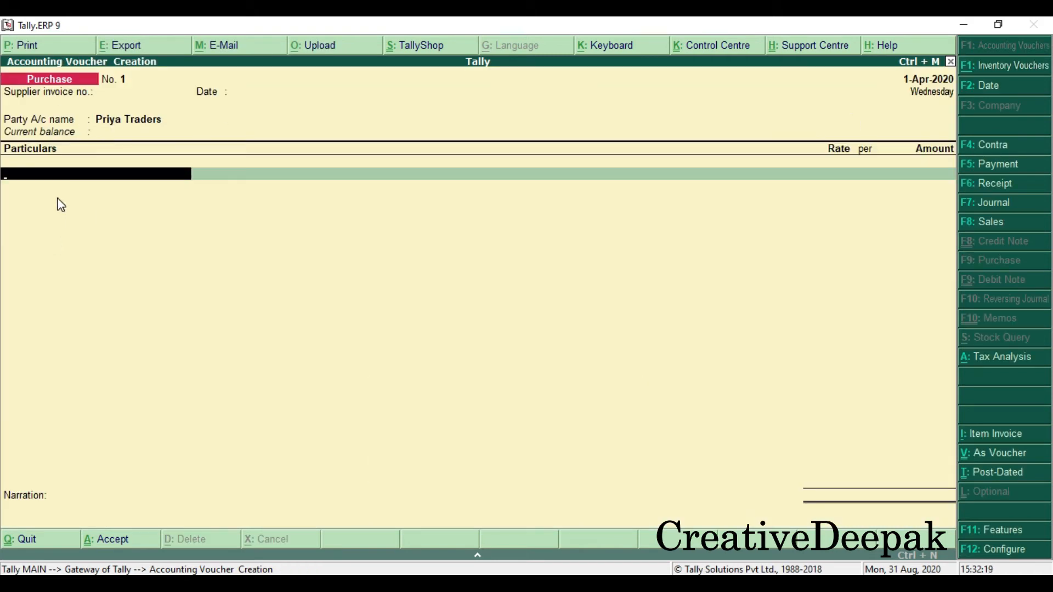
Add the Transport ledger to the purchase voucher's particulars with an amount of 20,000
key(space)
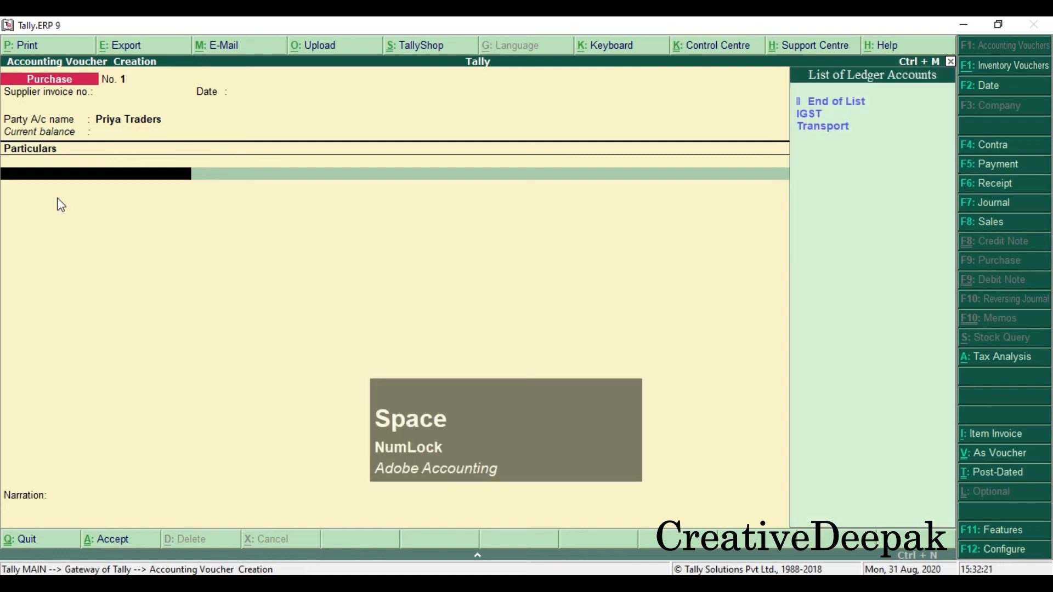
key(Down)
key(Down)
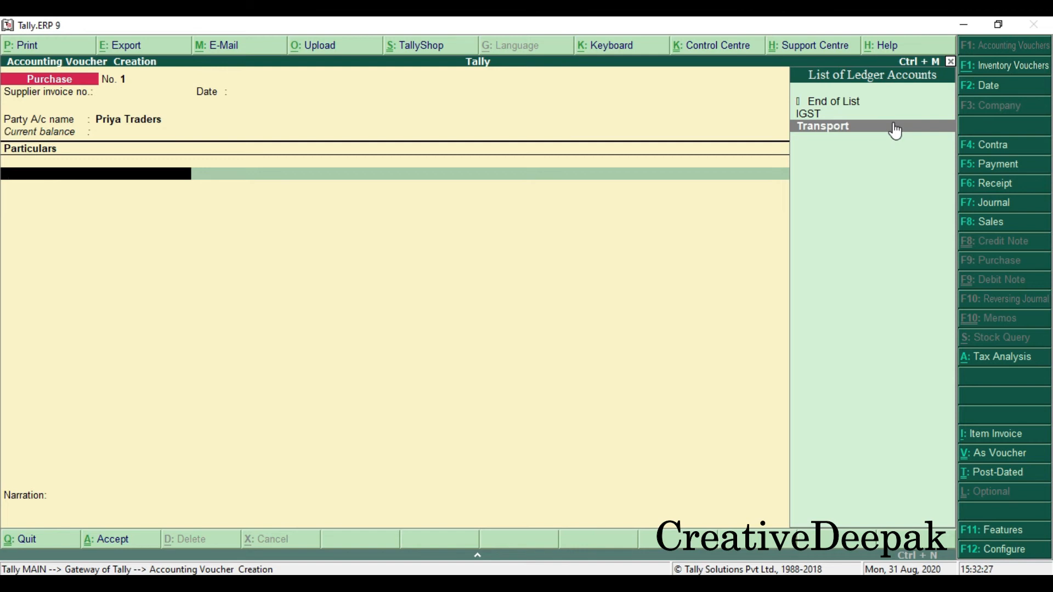
key(Return)
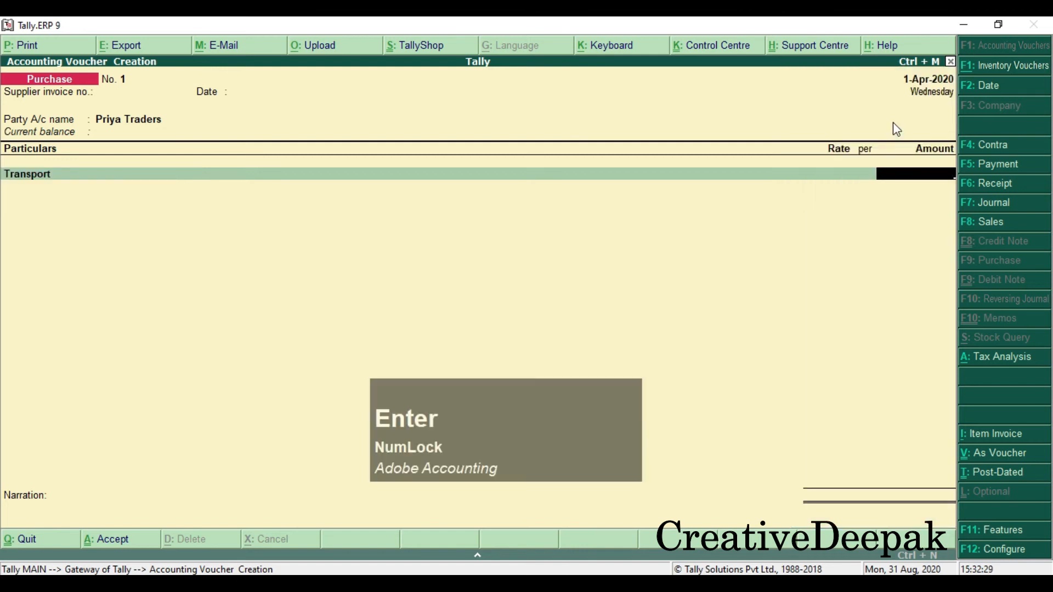
click(915, 176)
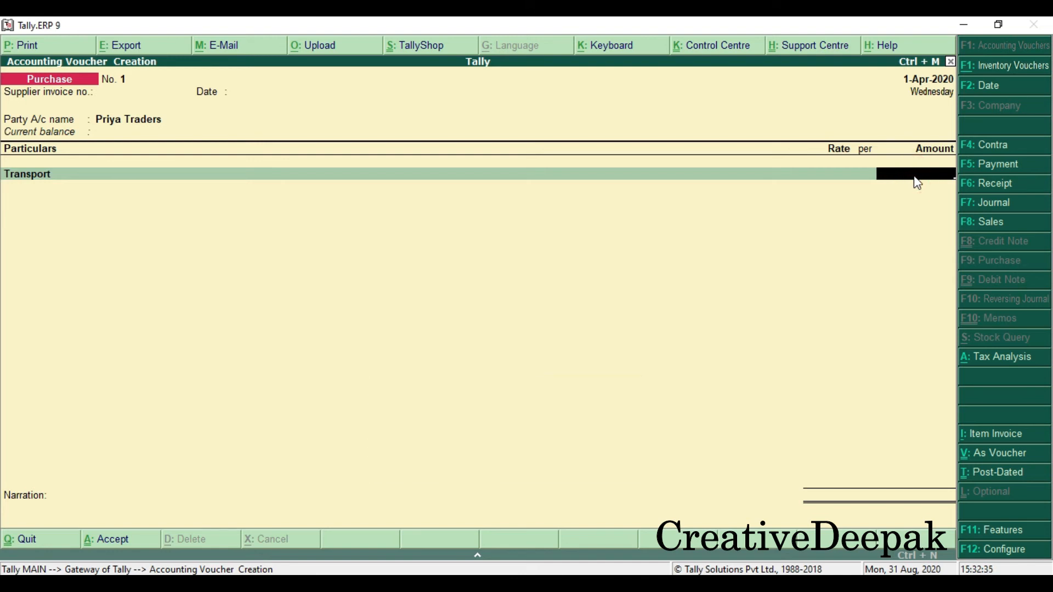
text(20000)
key(Return)
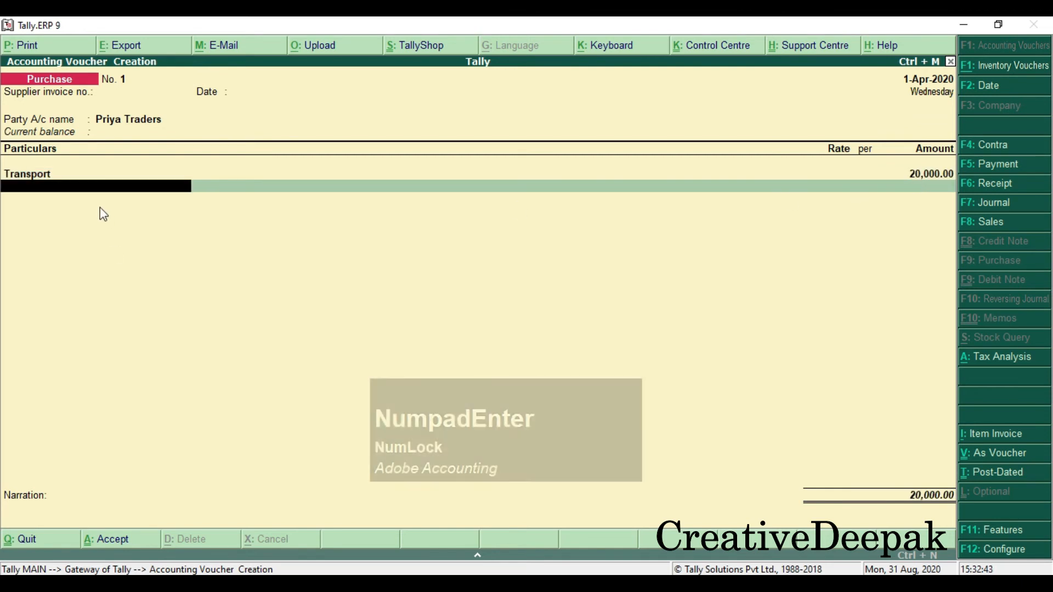
Add the IGST ledger below Transport and accept its automatically calculated tax amount
text(I)
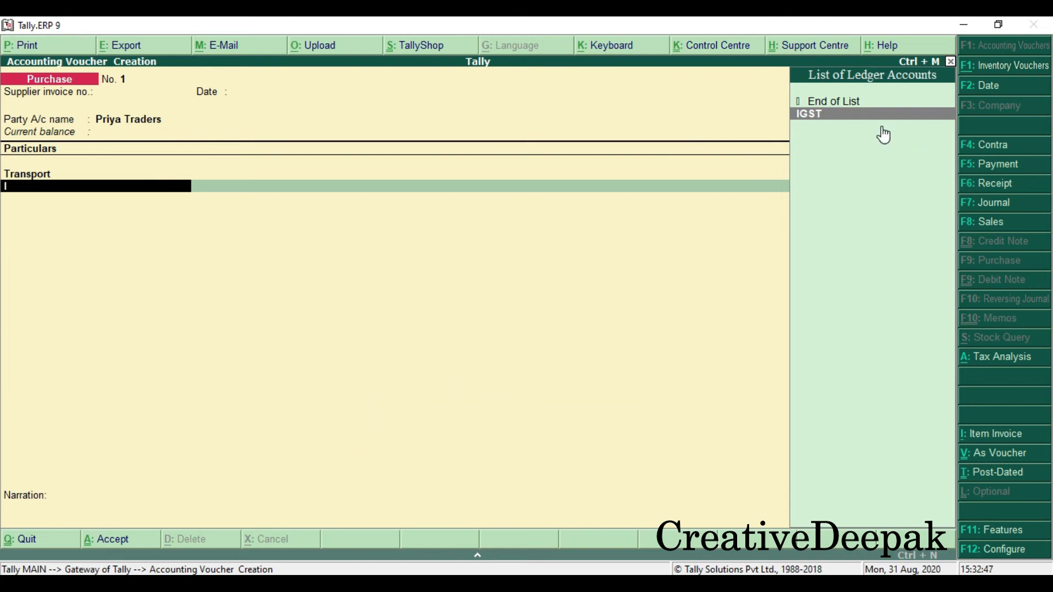
key(Return)
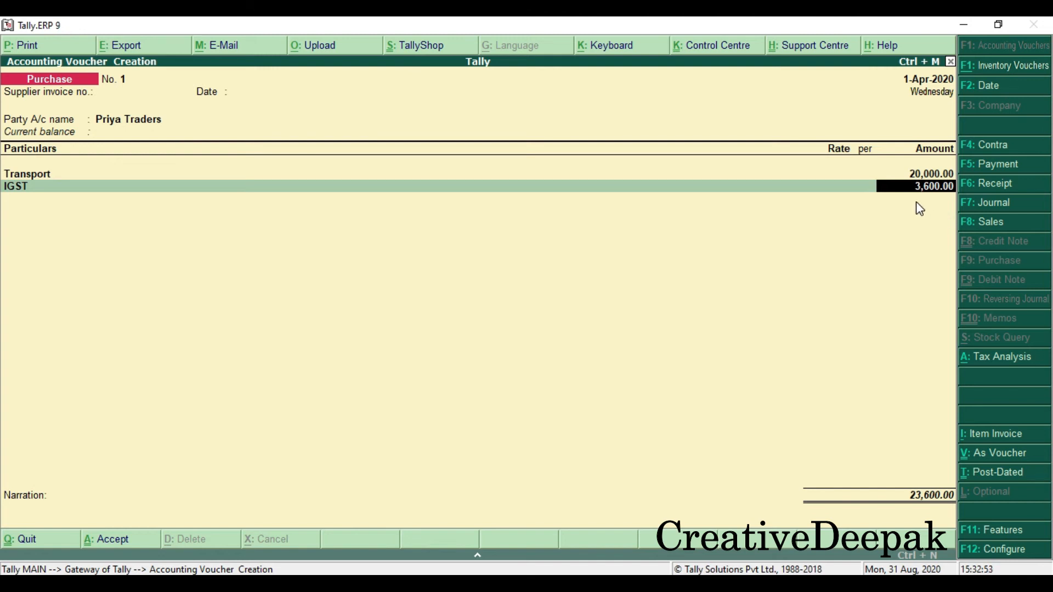
key(Return)
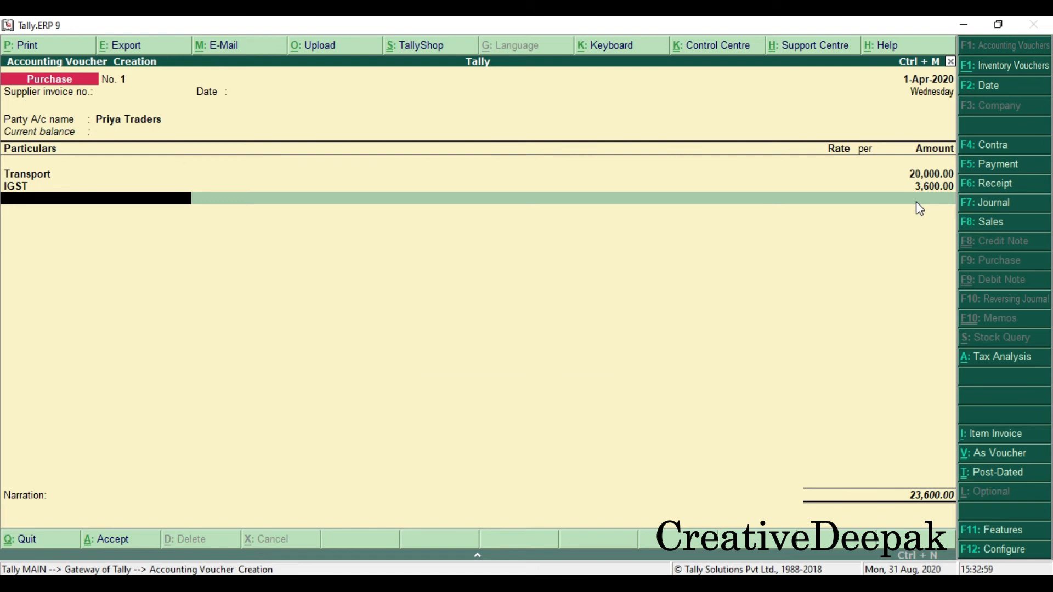
Examine the voucher's detailed tax analysis for the Transport expense's taxable value, tax rate and integrated tax, and return to the voucher
key(alt+a)
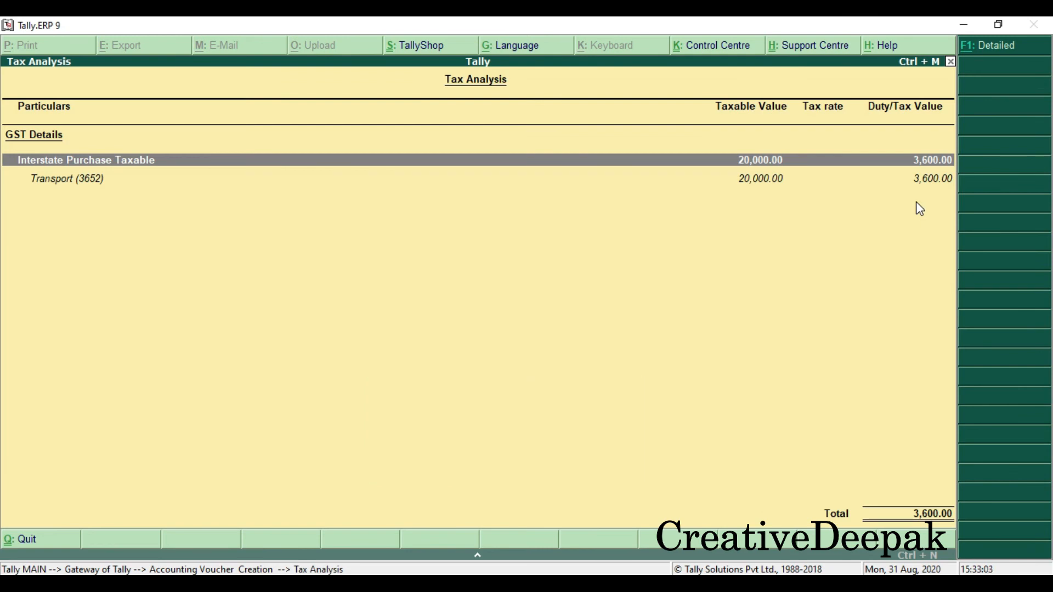
click(460, 87)
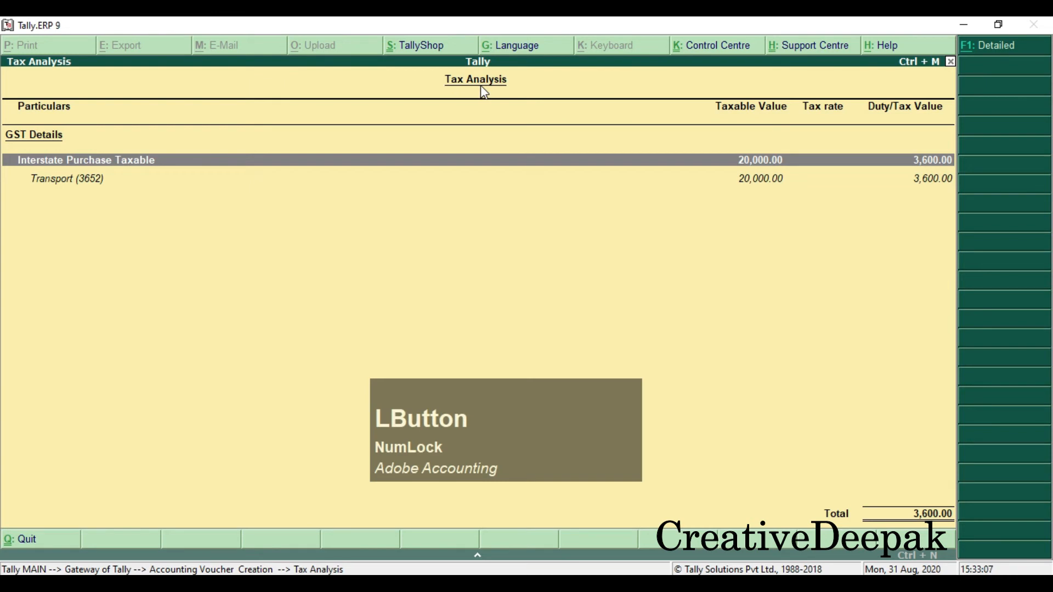
key(alt)
click(1004, 45)
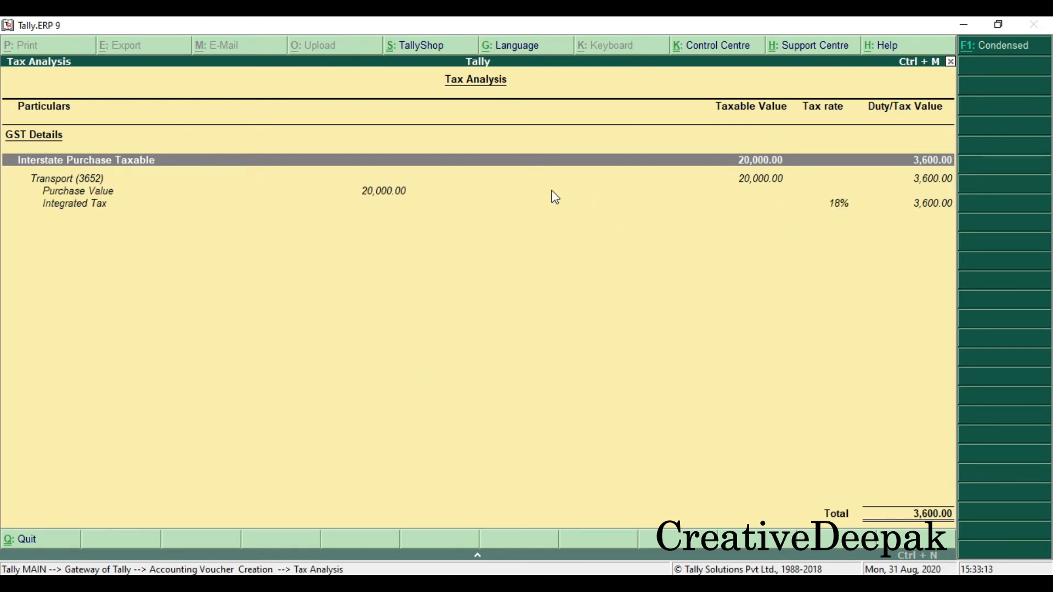
key(2)
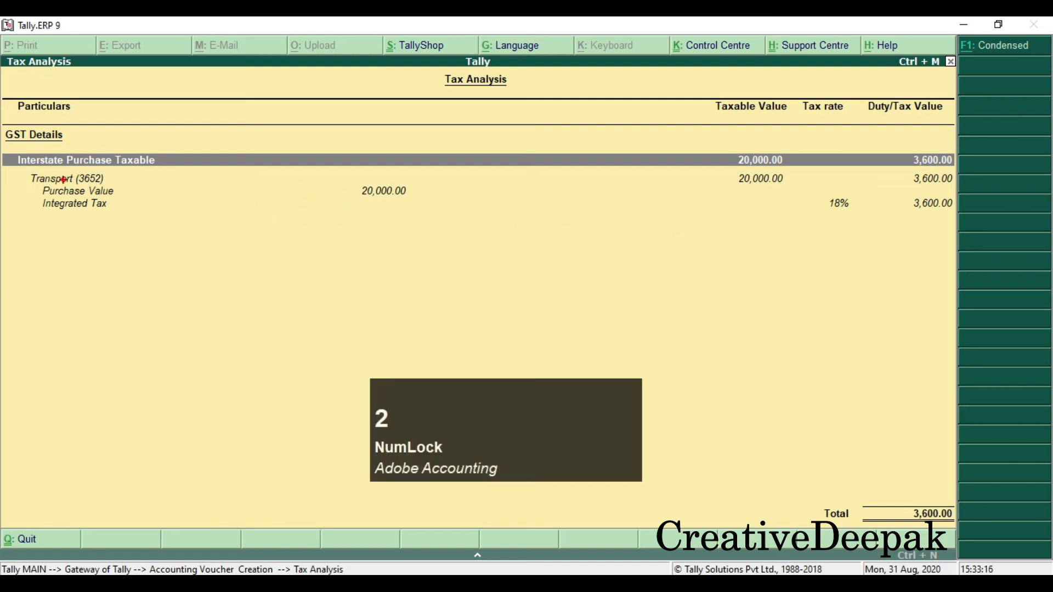
mouse_move(724, 173)
mouse_down()
mouse_move(854, 218)
mouse_move(931, 204)
mouse_move(976, 214)
mouse_up()
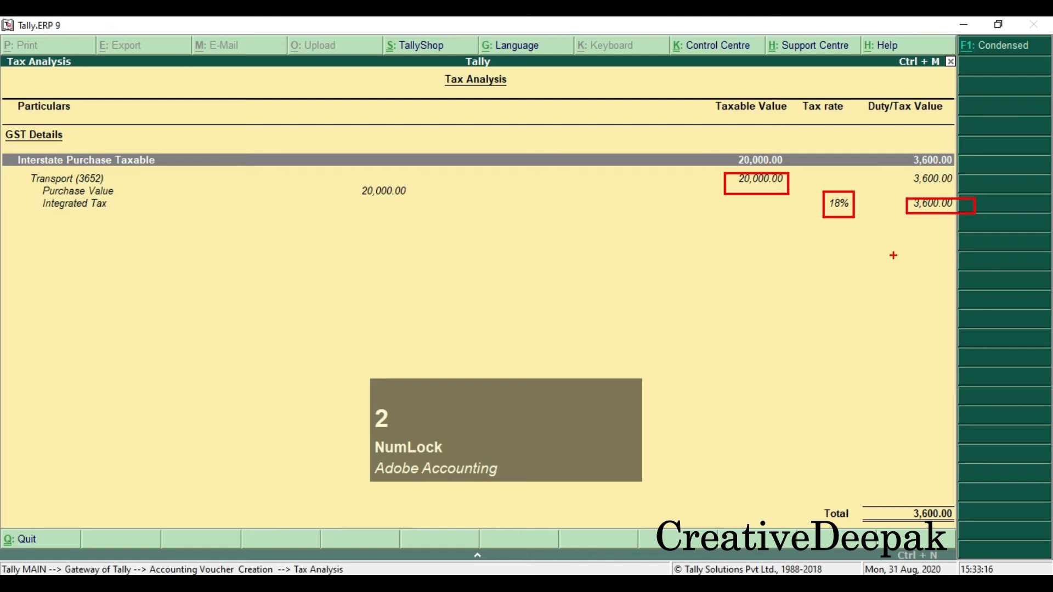
key(Escape)
key(Escape)
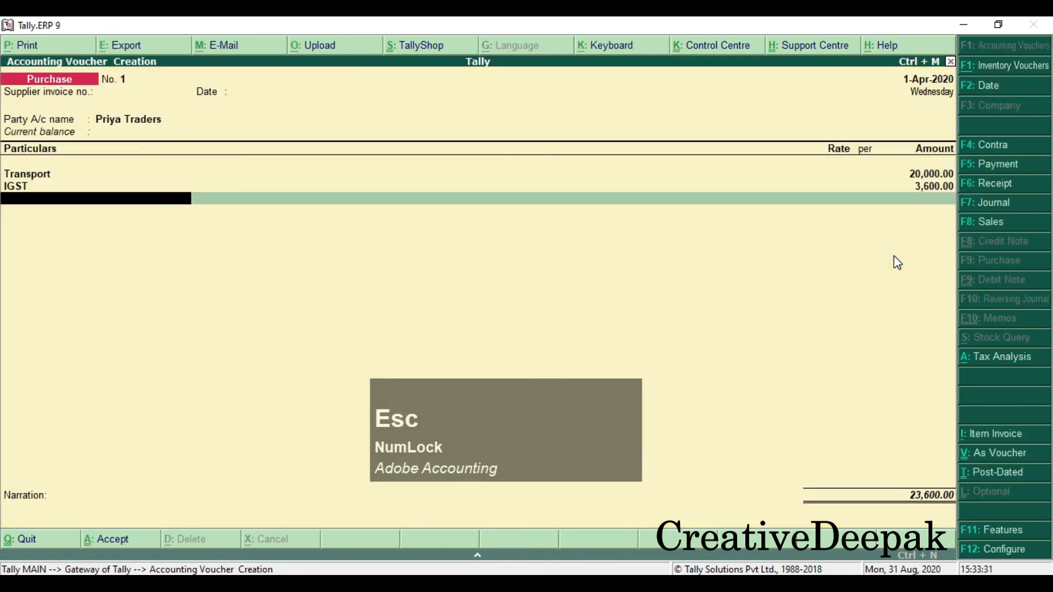
End the particulars list, leave the narration blank and save the purchase voucher
key(Return)
key(Return)
key(Return)
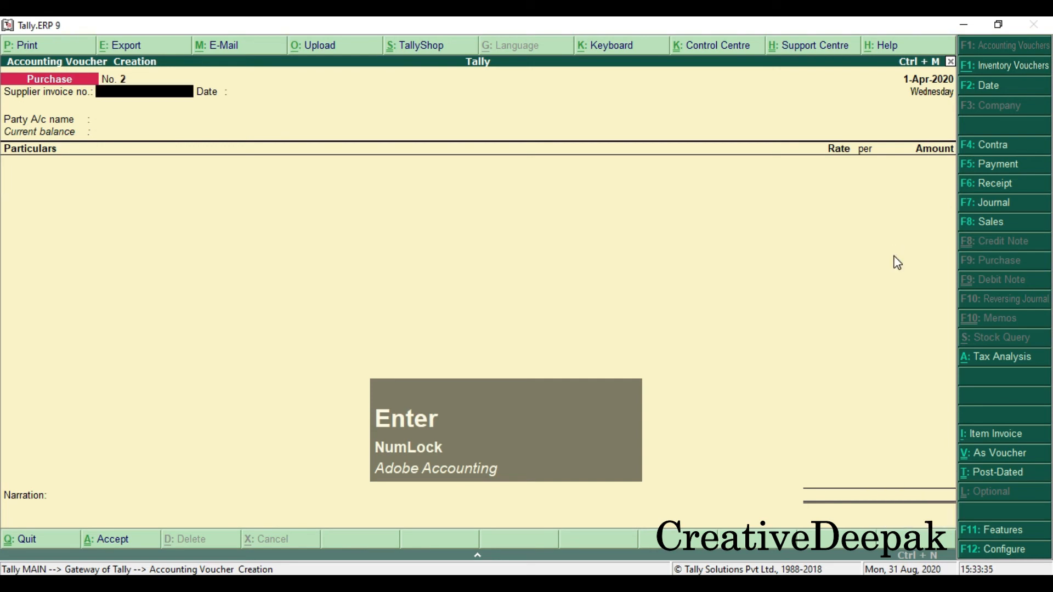
Leave purchase voucher entry and return to the Gateway of Tally
key(Escape)
key(Escape)
key(Escape)
key(Escape)
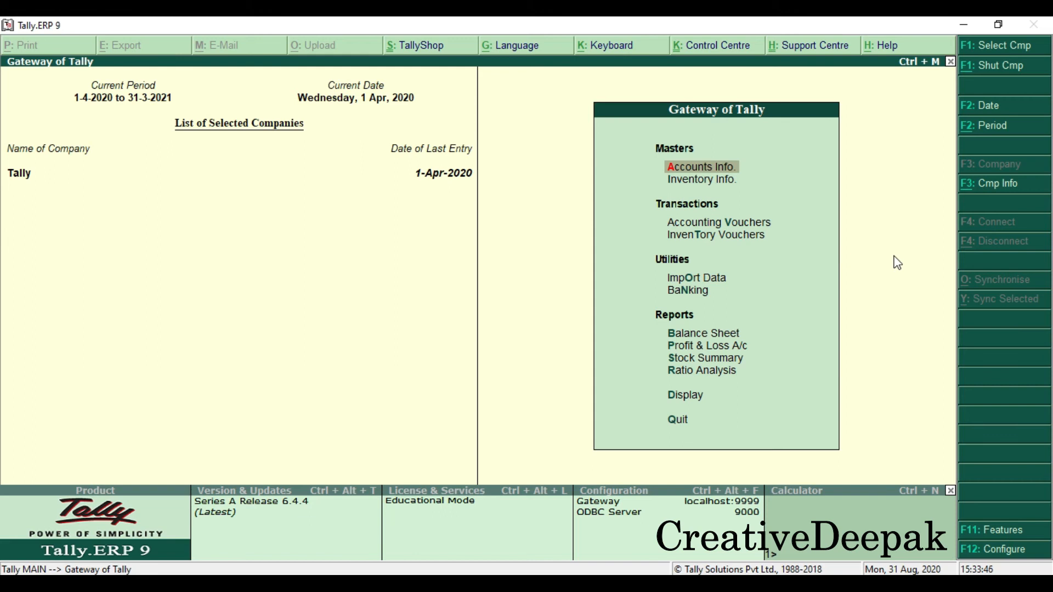
Open the Statements of Accounts reports from the Display menu
key(Down)
key(Down)
key(Down)
key(Down)
key(Down)
key(Down)
key(Down)
key(Down)
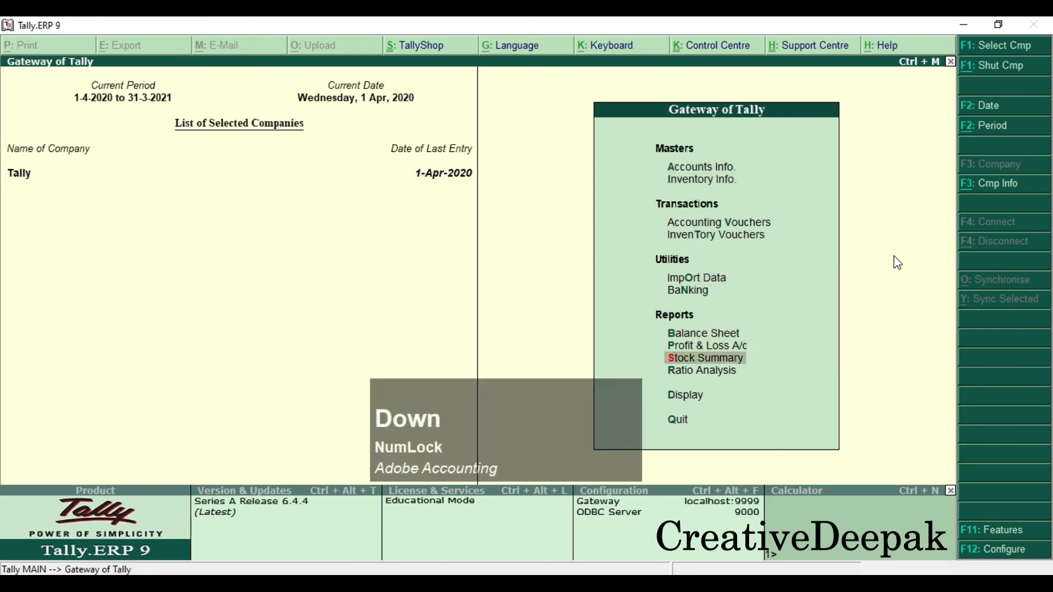
key(Down)
key(Down)
key(Return)
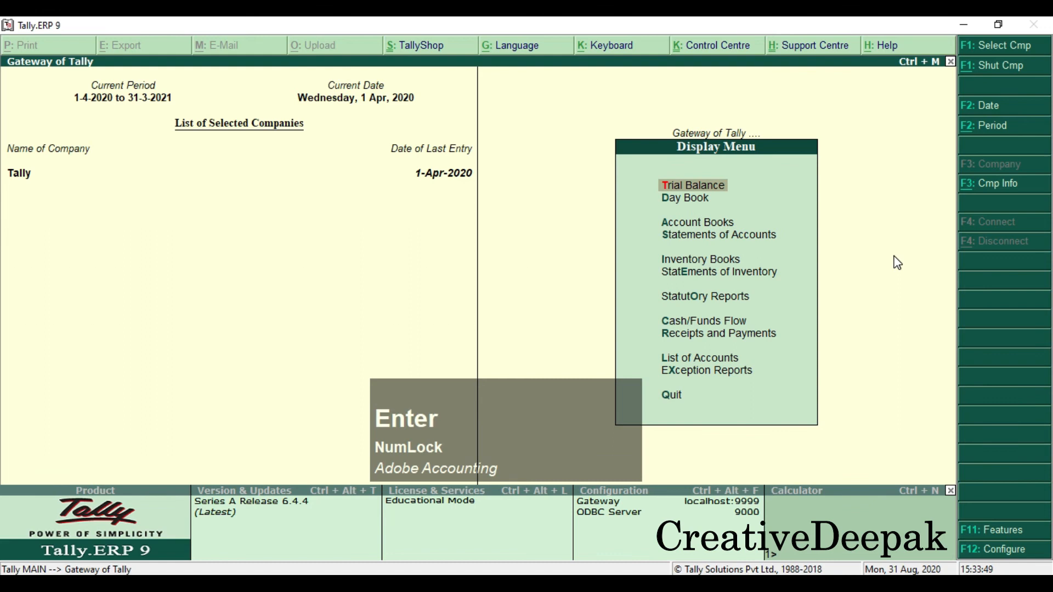
key(Down)
key(Down)
key(Down)
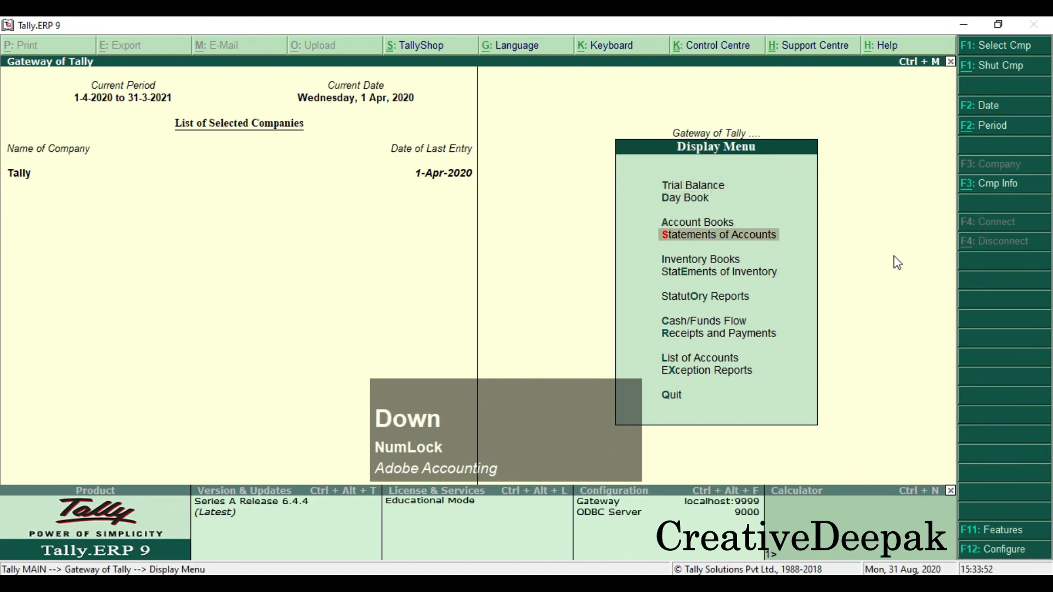
key(Return)
Examine the outstanding payables report for the pending Priya Traders bill, and return to the Gateway of Tally
click(840, 408)
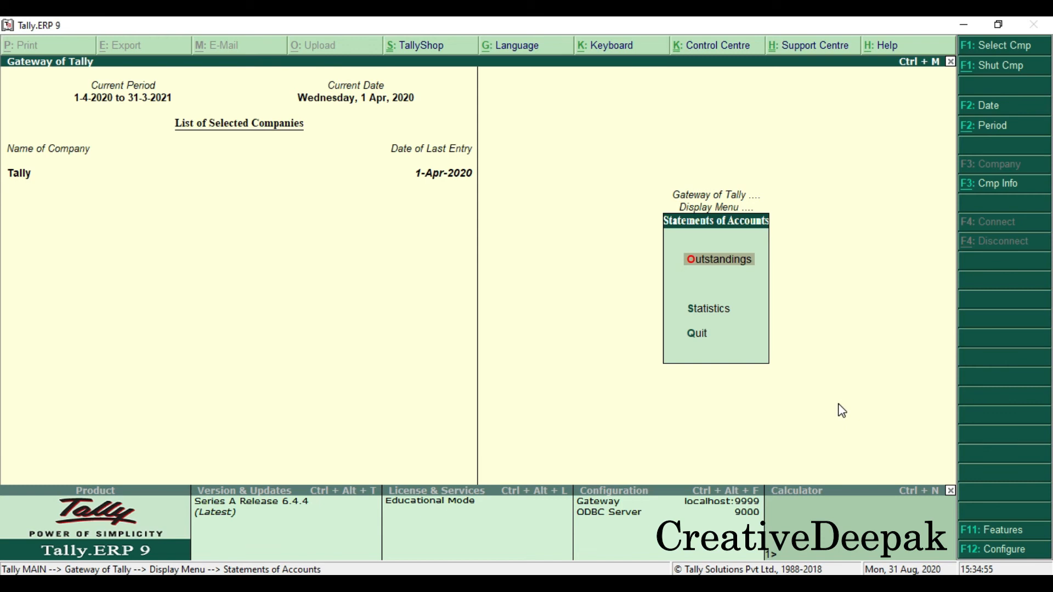
key(Return)
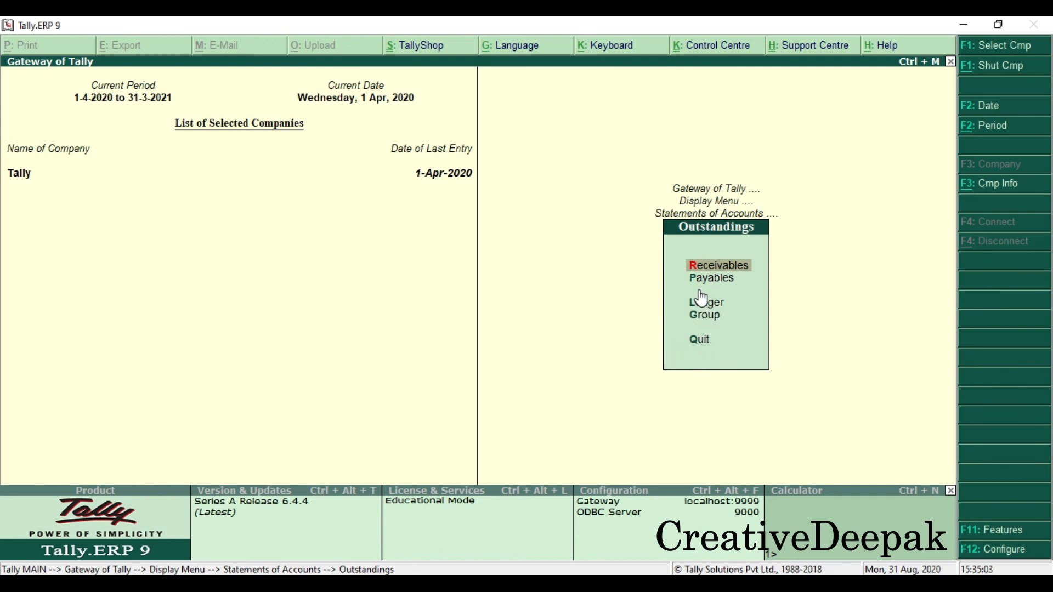
key(Down)
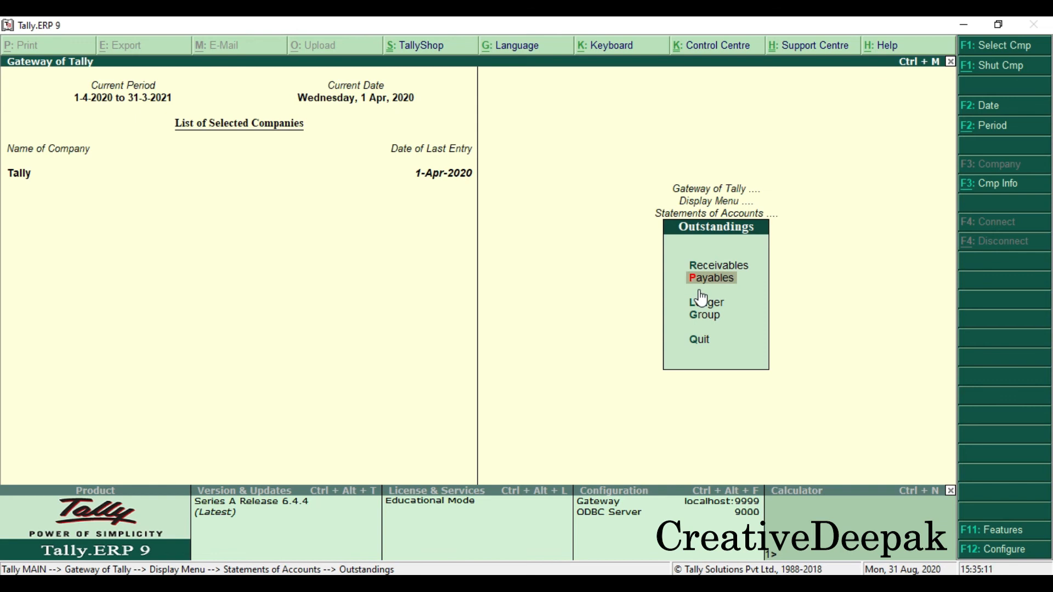
click(701, 292)
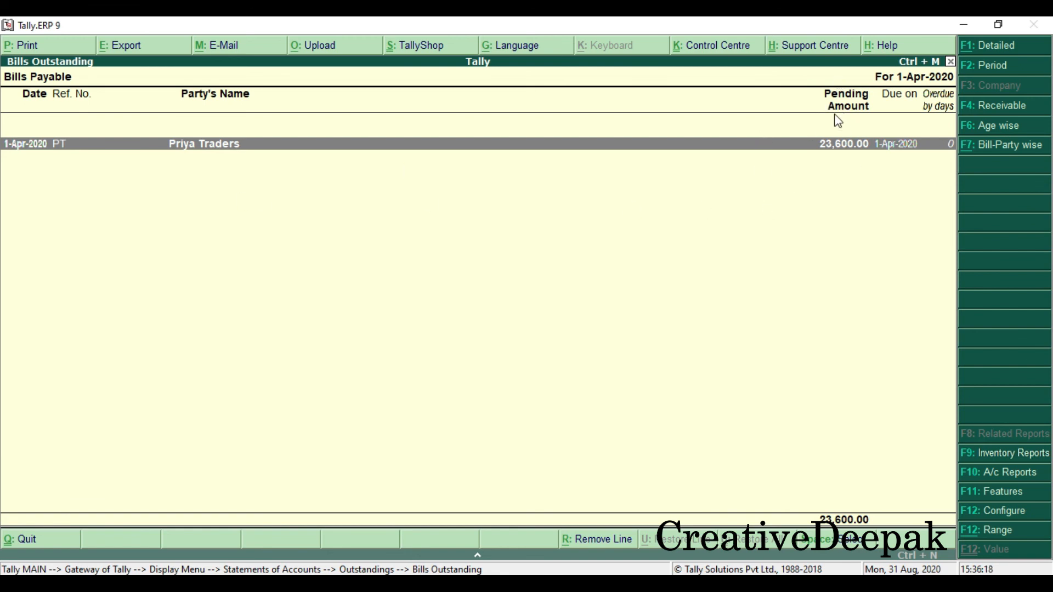
click(822, 96)
key(Escape)
key(Escape)
key(Escape)
key(Escape)
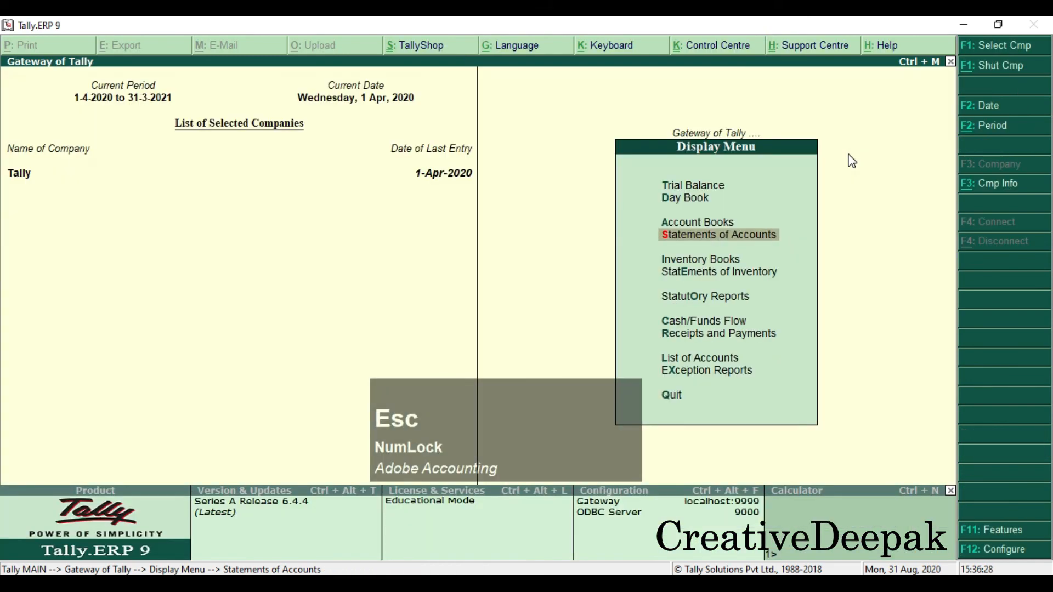
Start a new payment accounting voucher with Cash as the paying account
key(Up)
key(Up)
key(Up)
key(Up)
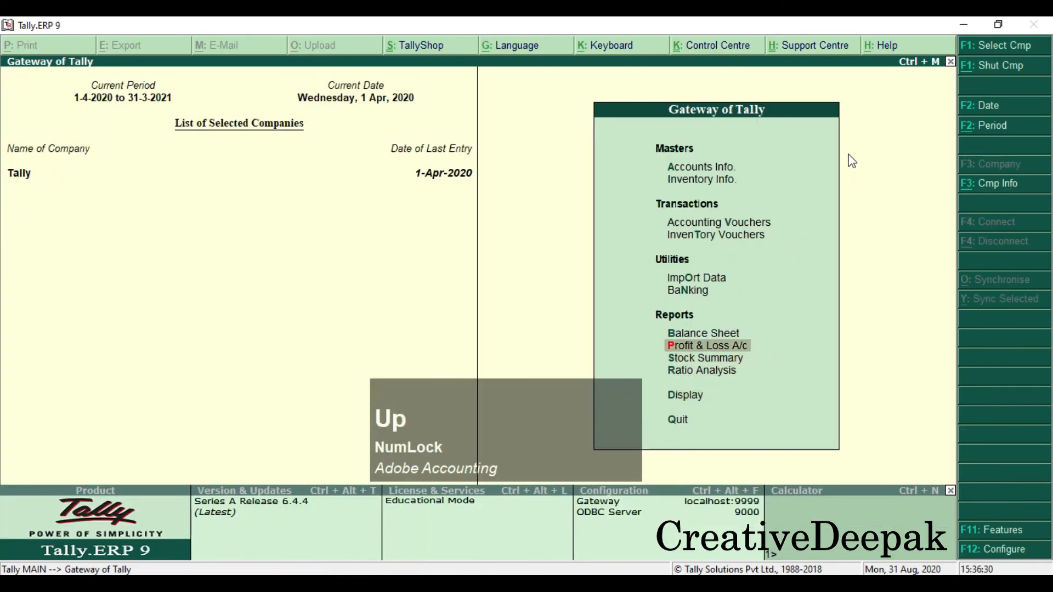
key(Up)
key(Up)
key(Up)
key(Up)
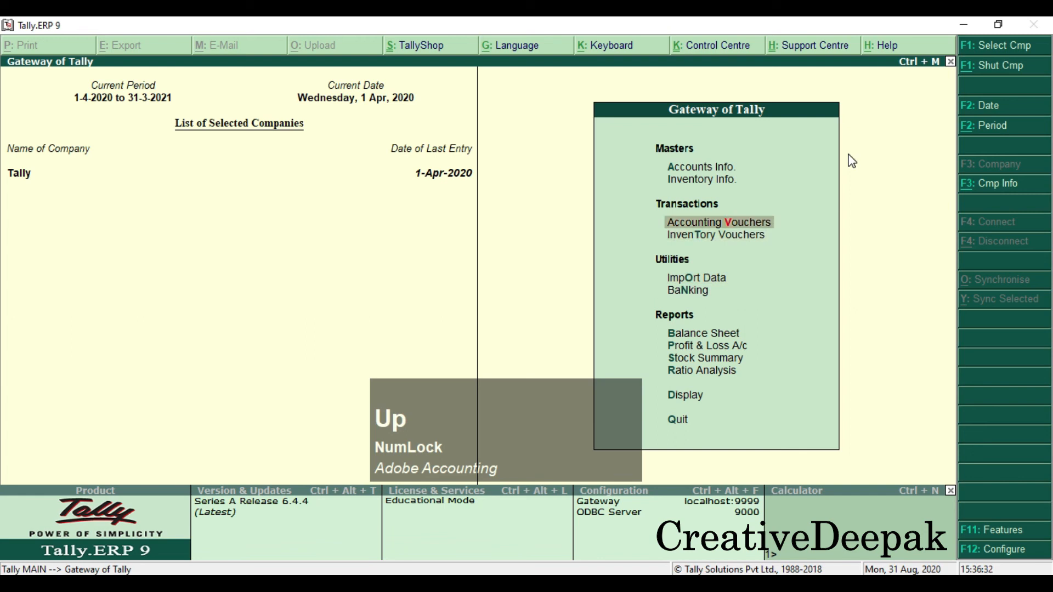
key(Return)
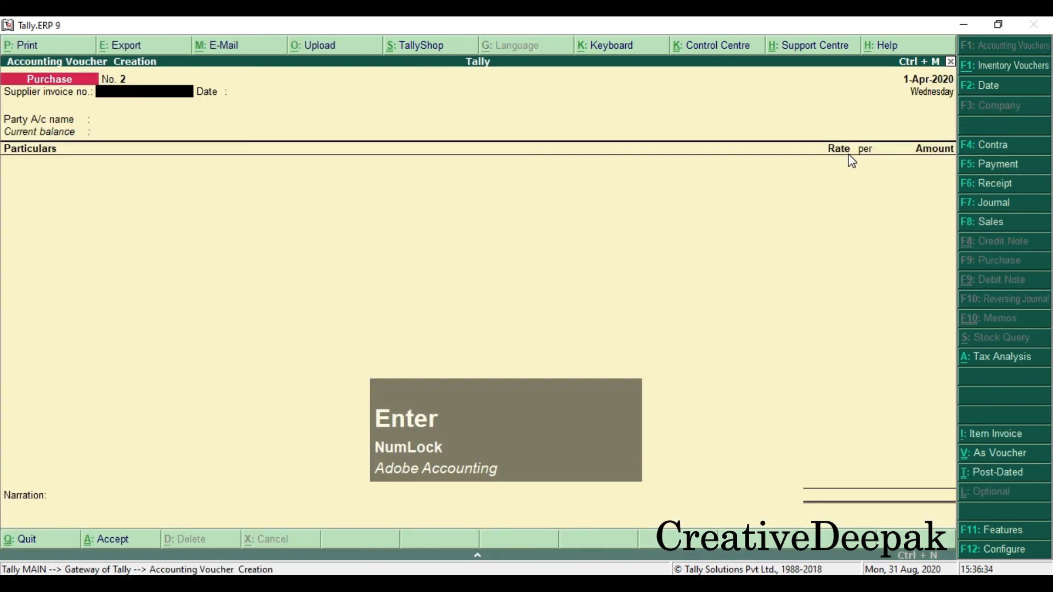
key(F5)
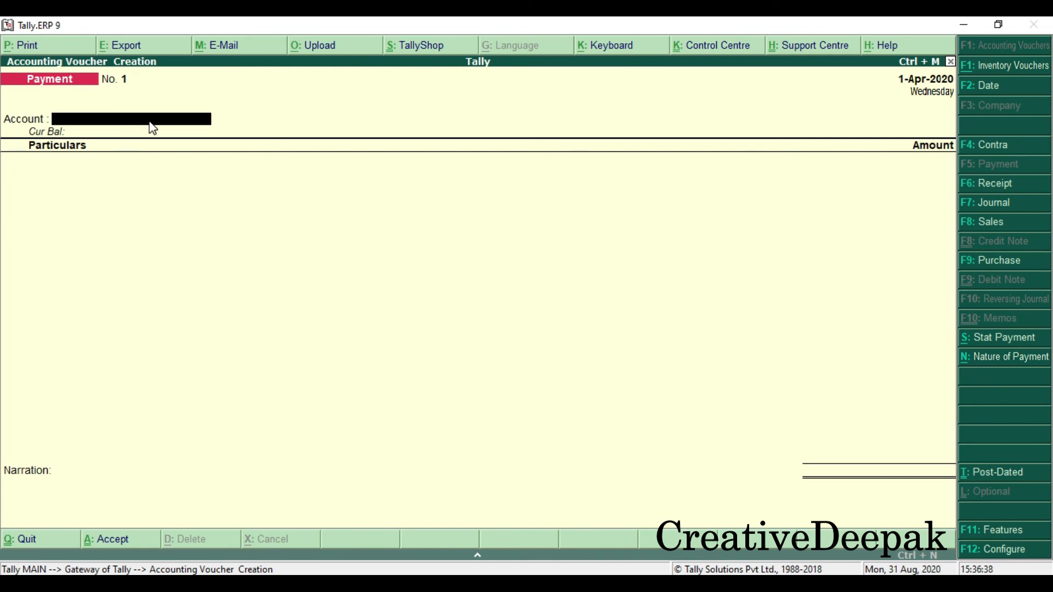
key(space)
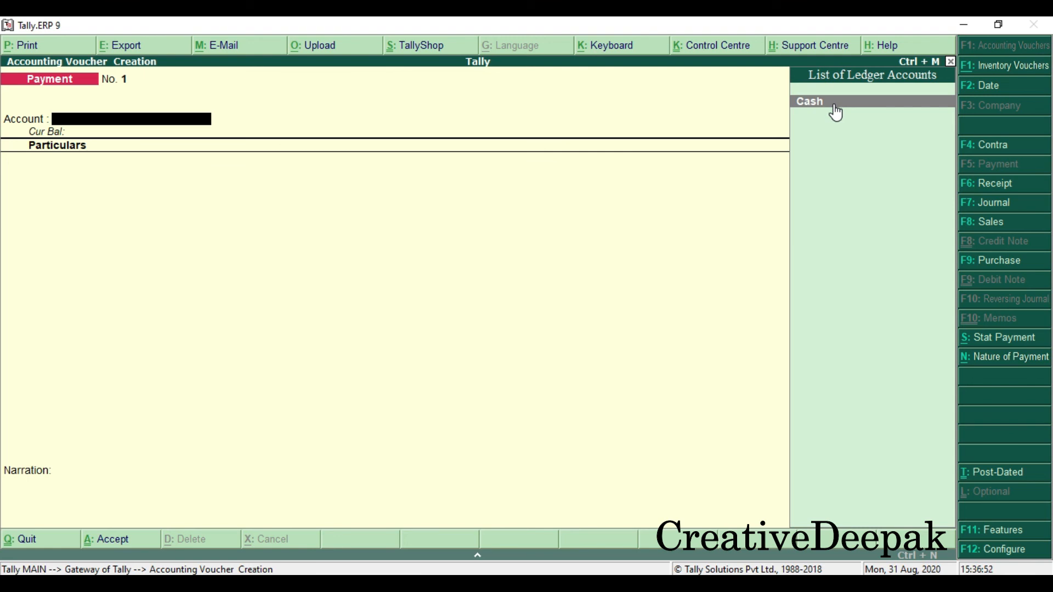
key(Return)
Add Priya Traders to the payment voucher's particulars with an amount of 23,600
key(space)
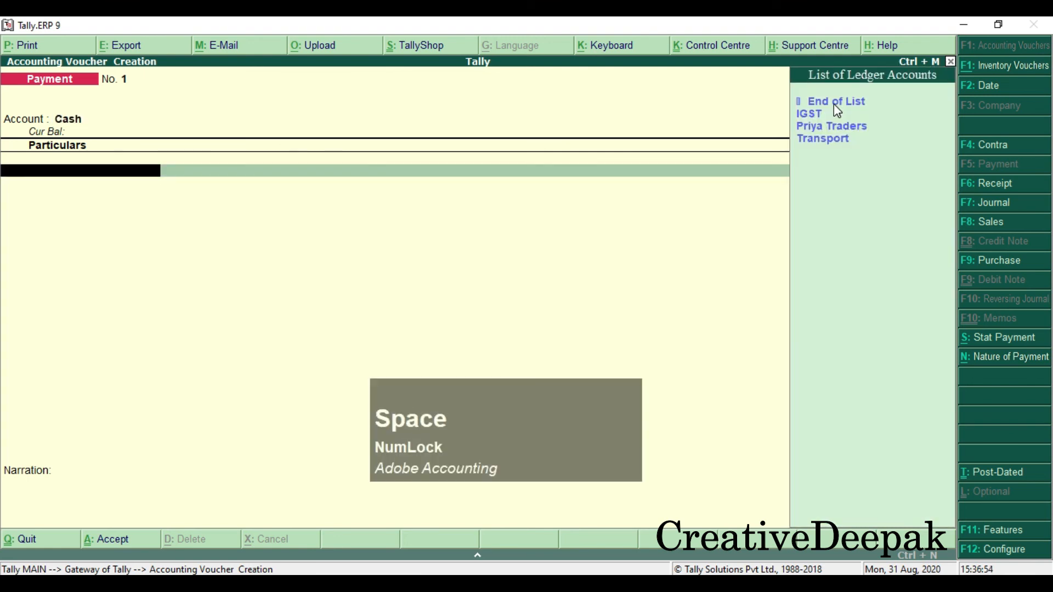
key(Down)
key(Down)
key(Down)
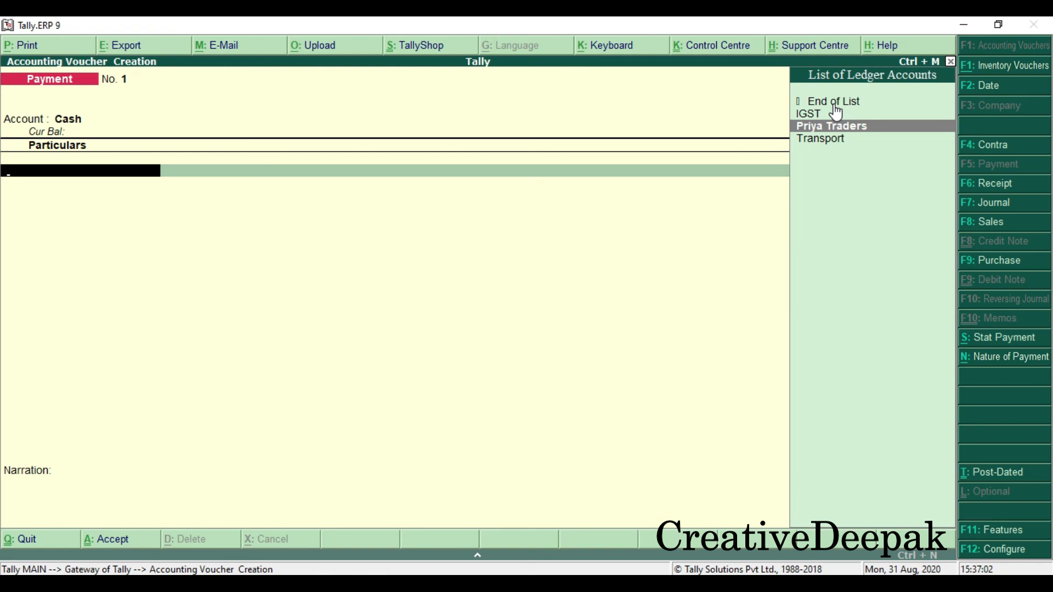
key(Return)
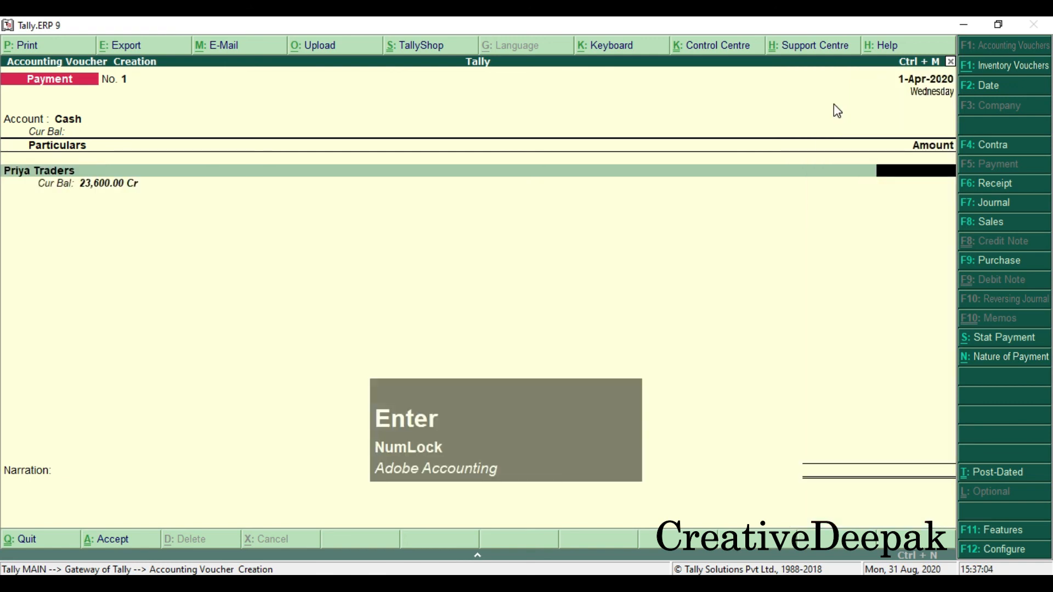
key(ctrl+2)
mouse_move(75, 169)
mouse_down()
mouse_move(99, 199)
mouse_move(148, 199)
mouse_up()
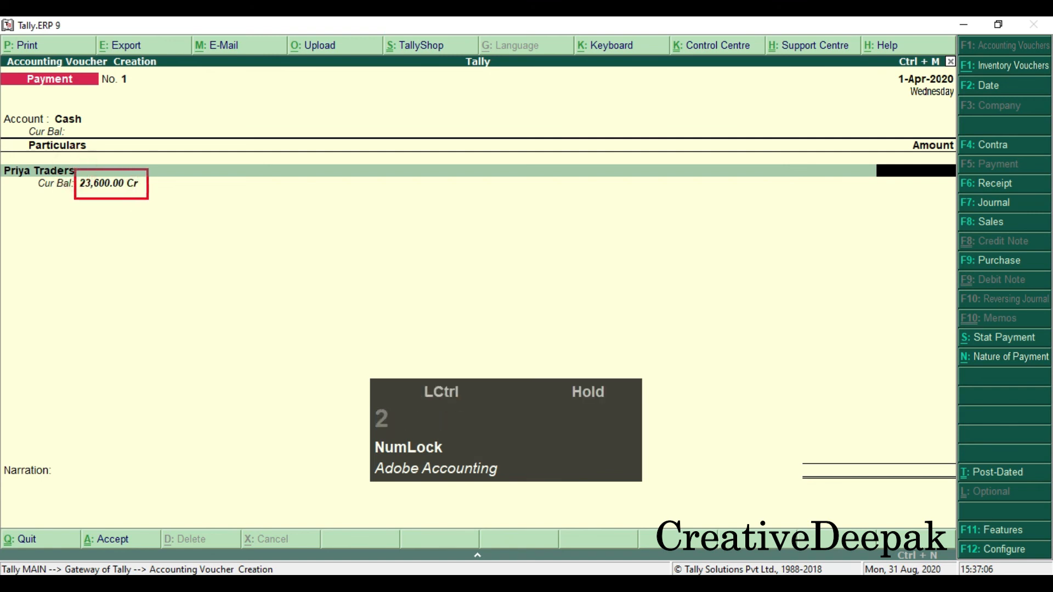
key(Escape)
text(23600)
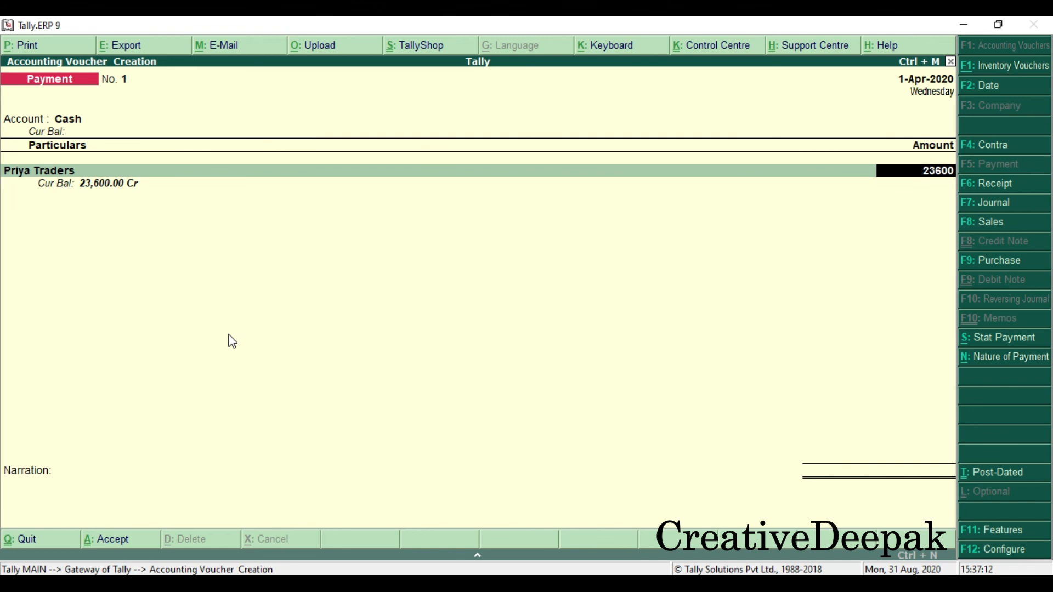
Allocate the full payment as Agst Ref to pending bill PT and save the payment voucher with a blank narration
key(Return)
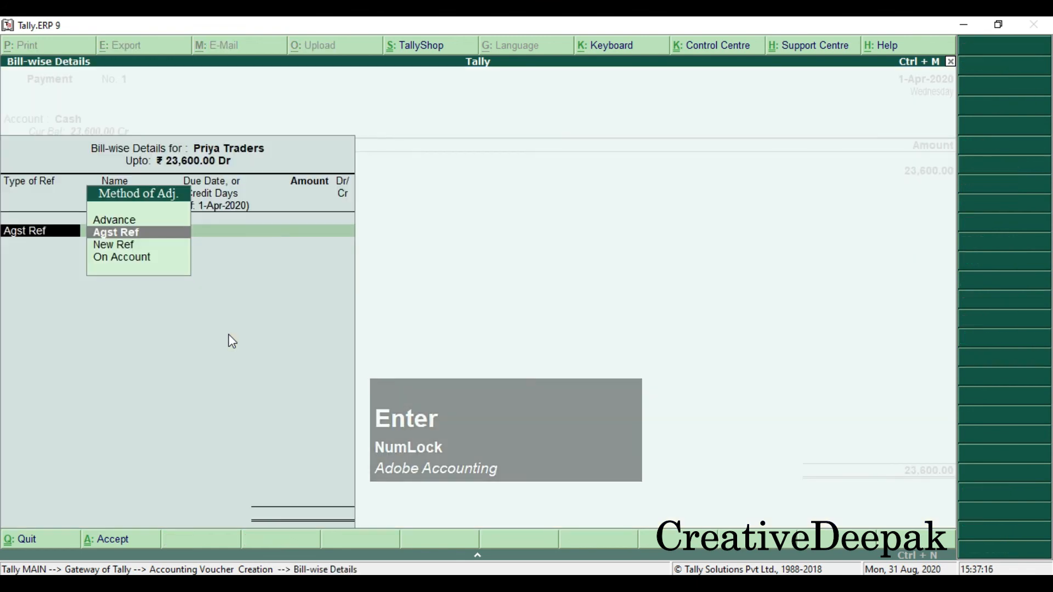
key(Return)
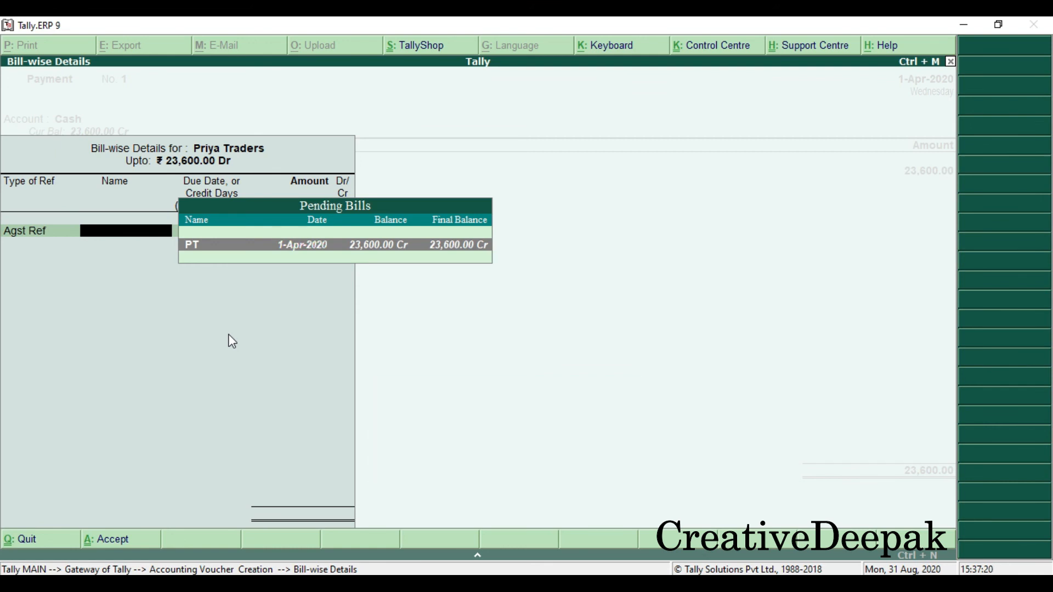
key(Return)
key(Return)
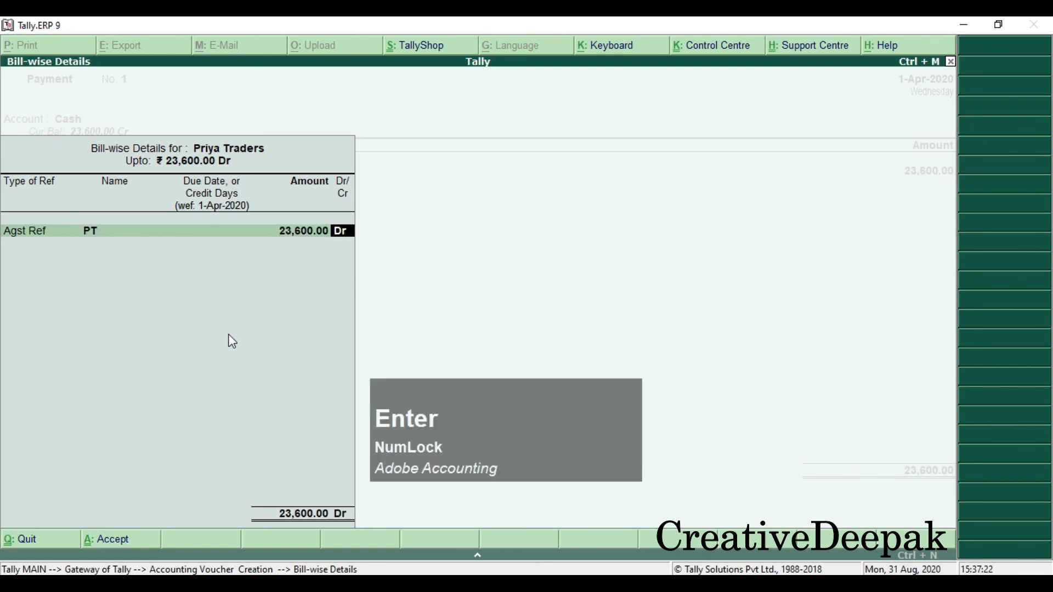
key(Return)
key(Return)
key(Return)
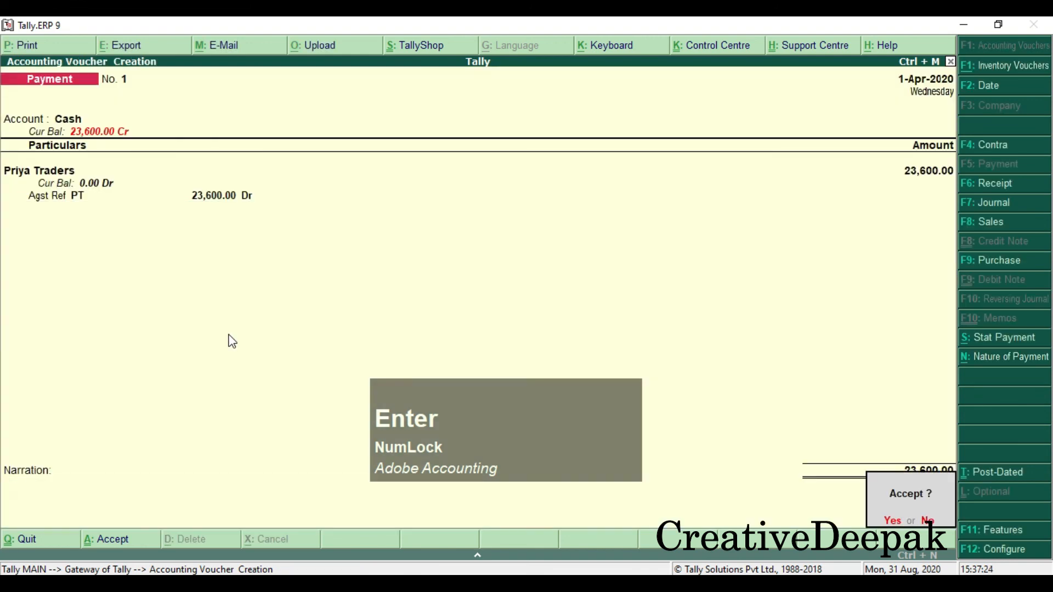
key(Return)
Leave payment voucher entry and return to the Gateway of Tally
key(Escape)
key(Escape)
key(Escape)
Reopen the Statements of Accounts reports to check the bills after the payment
key(Down)
key(Down)
key(Down)
key(Down)
key(Down)
key(Down)
key(Down)
key(Down)
key(Down)
key(Down)
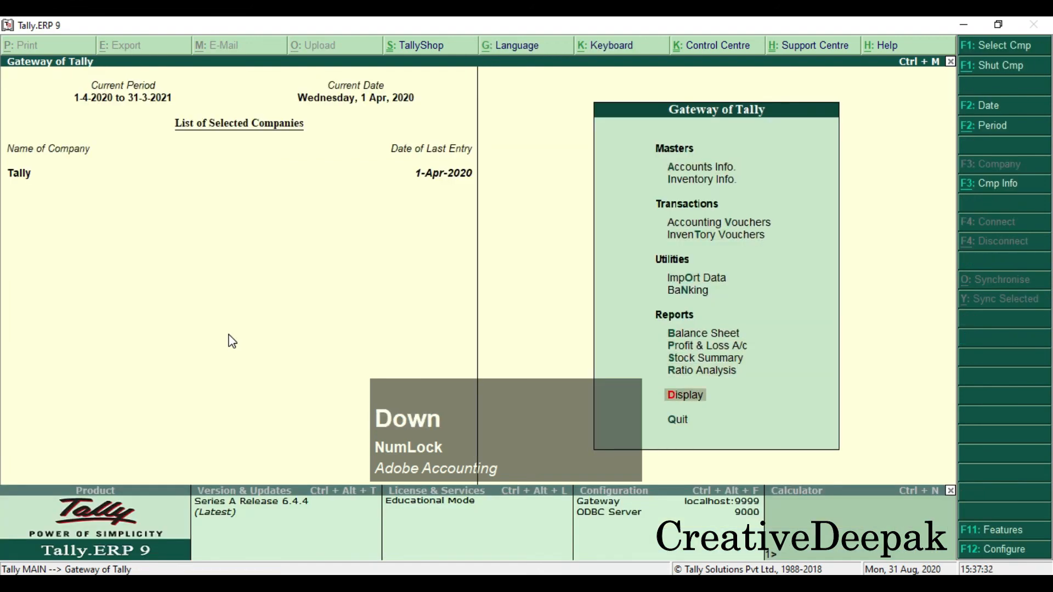
key(Return)
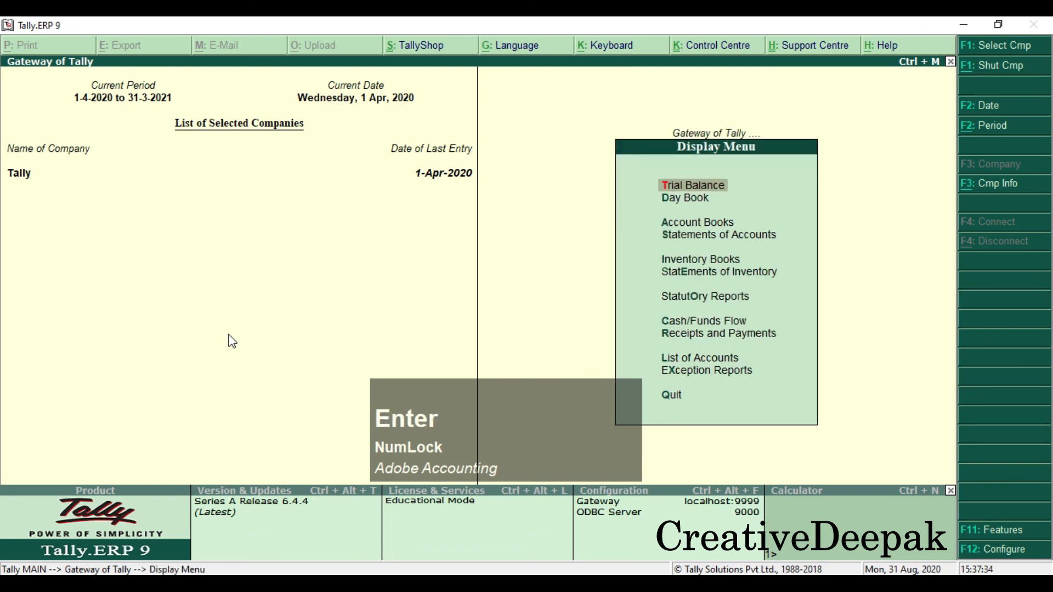
key(Down)
key(Down)
key(Down)
key(Return)
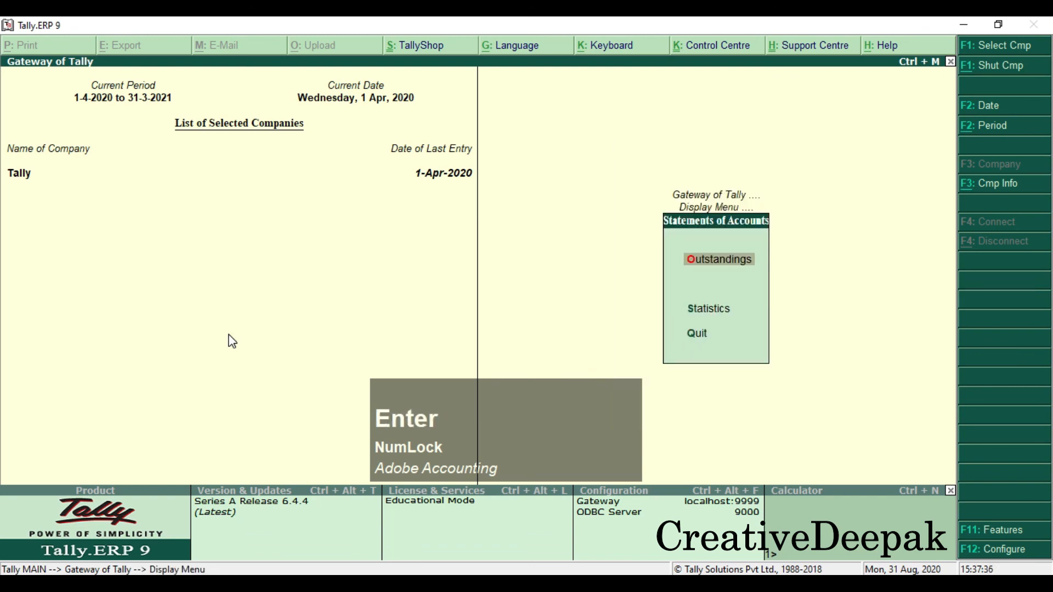
Check the outstanding payables report for any remaining supplier bills, and return to the Gateway of Tally
key(Return)
key(Down)
key(Return)
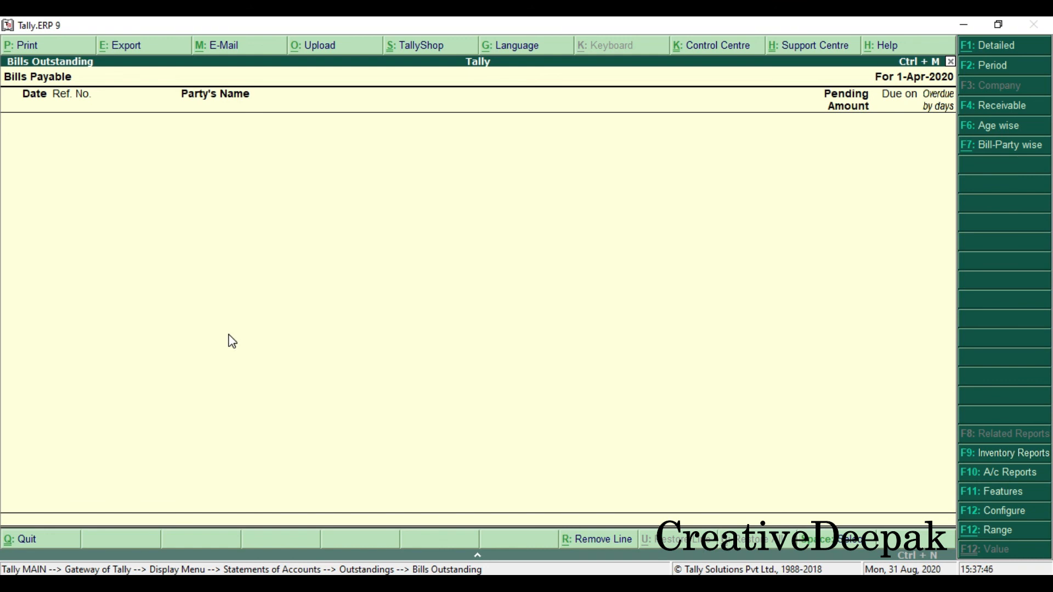
key(Escape)
key(Escape)
key(Escape)
key(Escape)
key(Escape)
key(Escape)
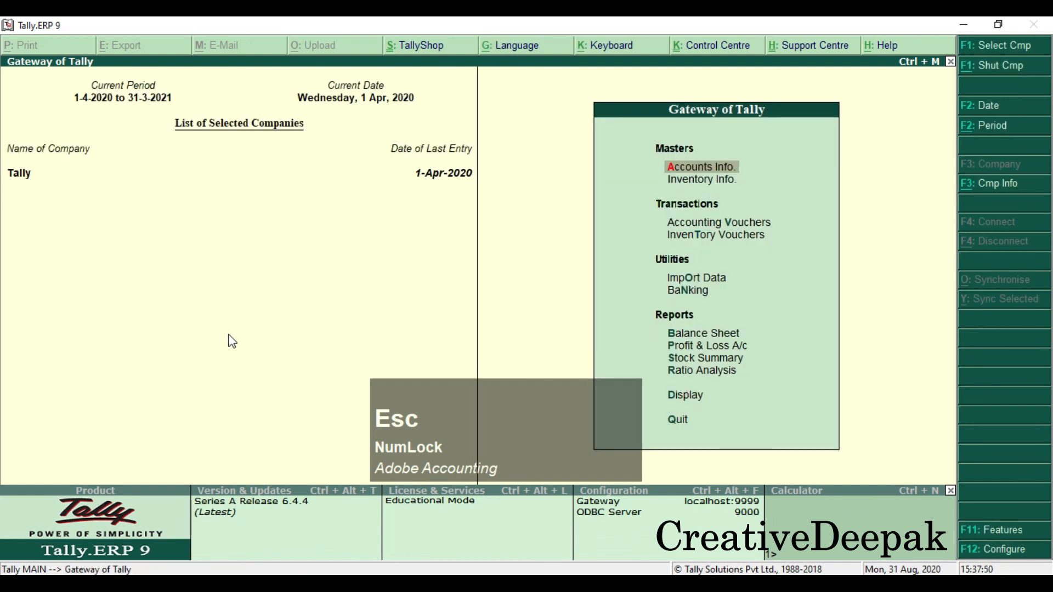